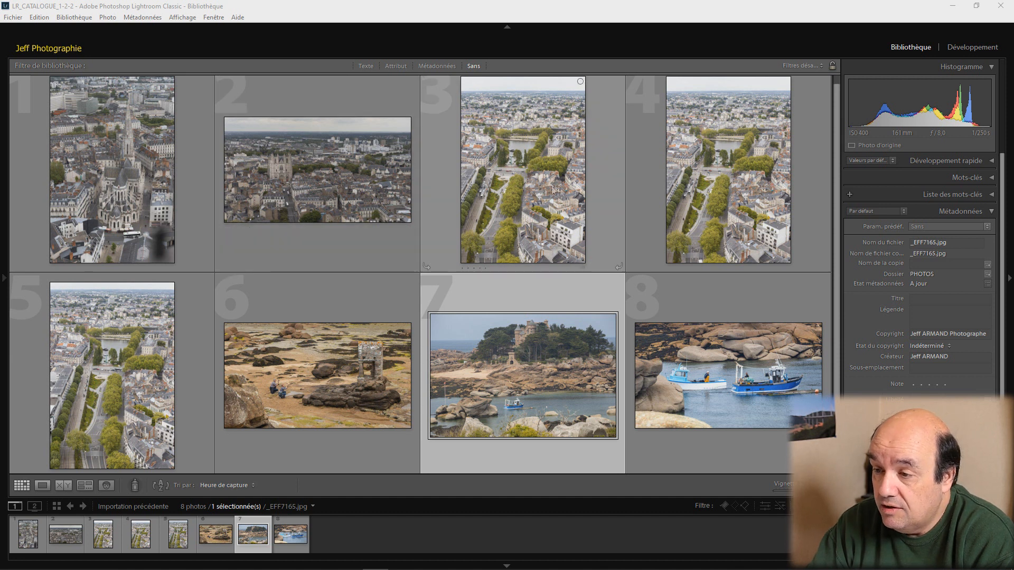
- Open the city photo _EFF4959.jpg in loupe view and inspect the trams and square at 1:1 and 1:2 zoom
{"action": "left_click", "coordinate": [711, 170]}
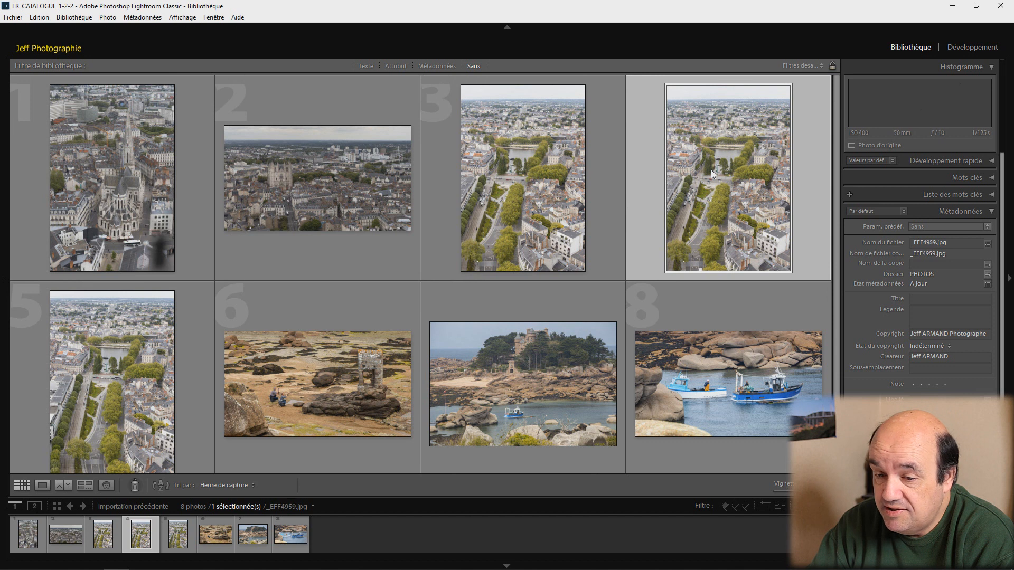
{"action": "left_click", "coordinate": [42, 486]}
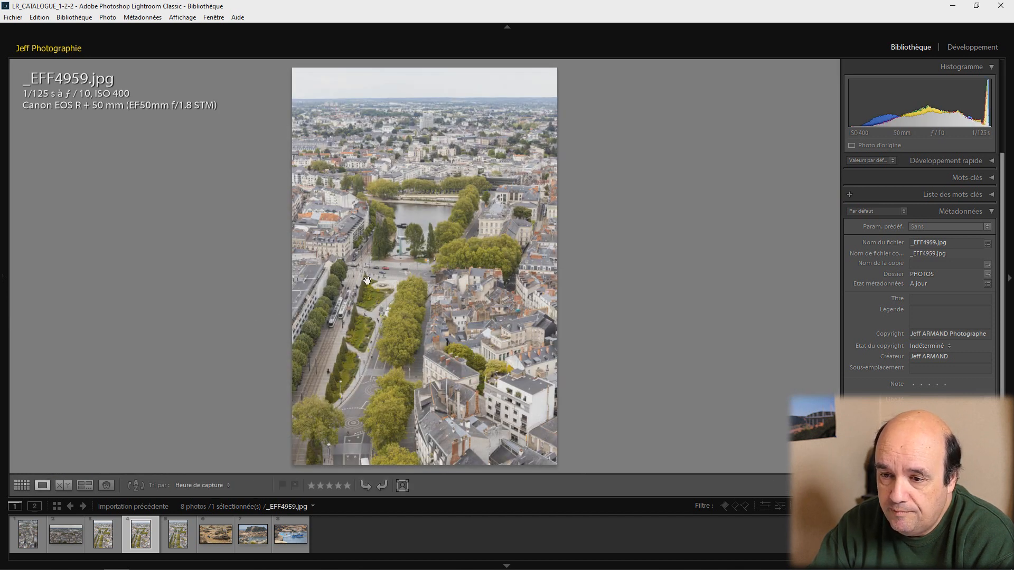
{"action": "left_click", "coordinate": [394, 257]}
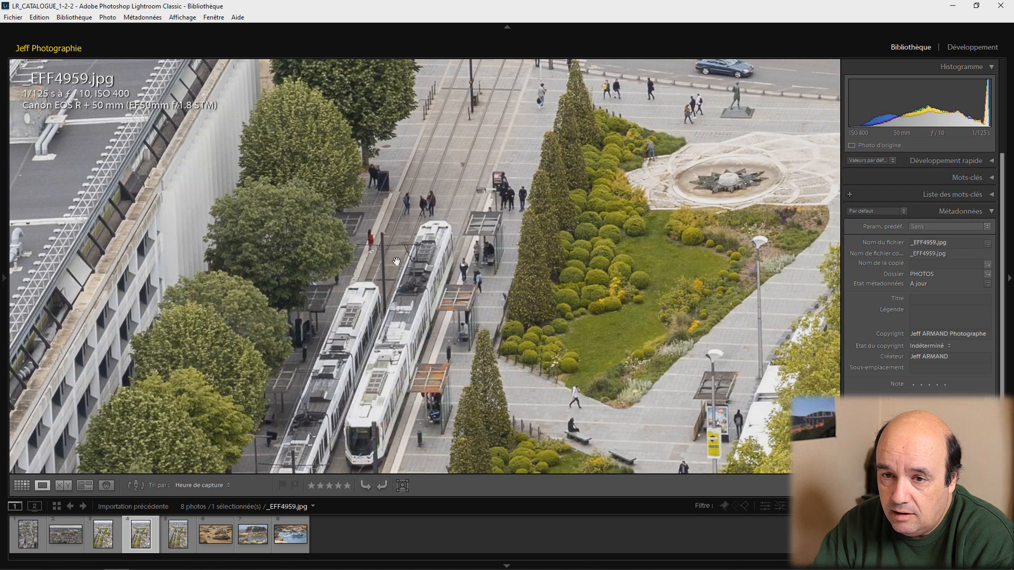
{"action": "left_click", "coordinate": [5, 277]}
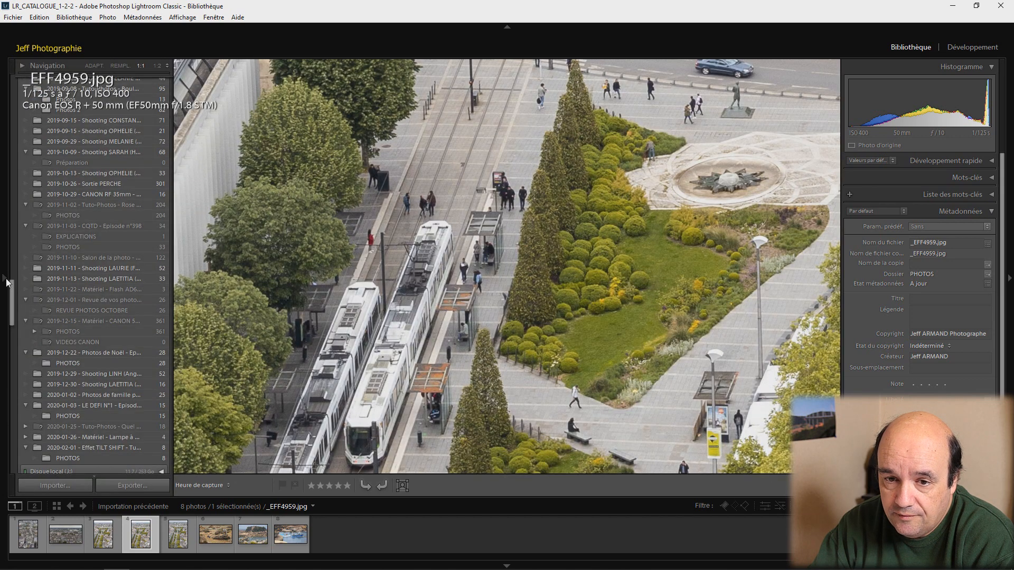
{"action": "left_click", "coordinate": [159, 65]}
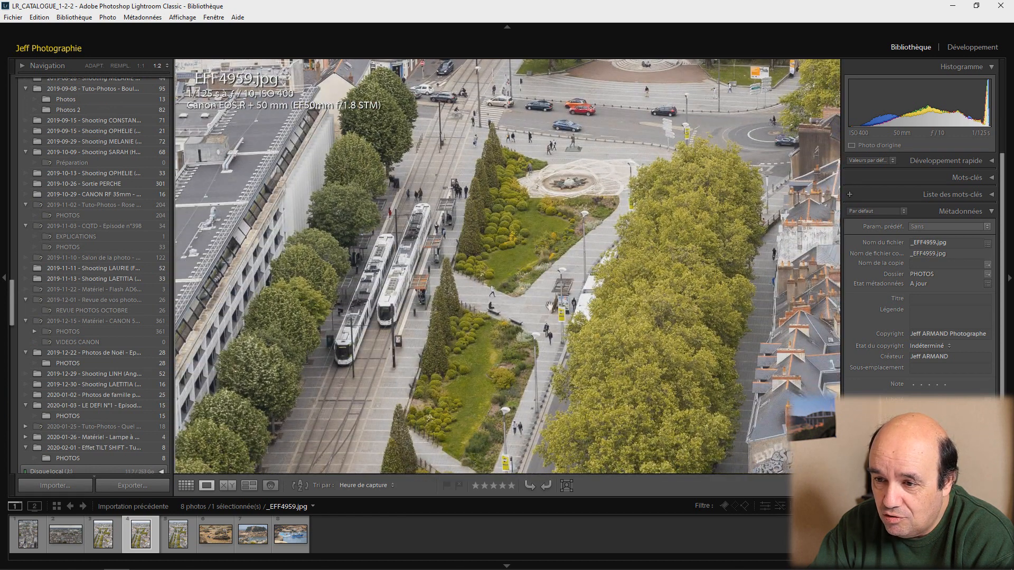
{"action": "left_click_drag", "start_coordinate": [507, 195], "coordinate": [492, 239]}
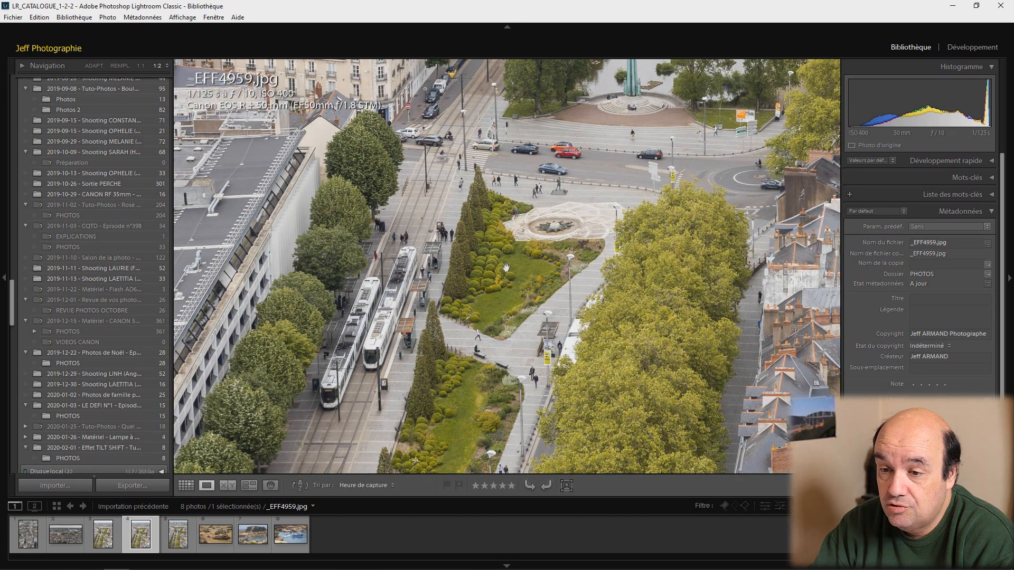
{"action": "left_click", "coordinate": [476, 279]}
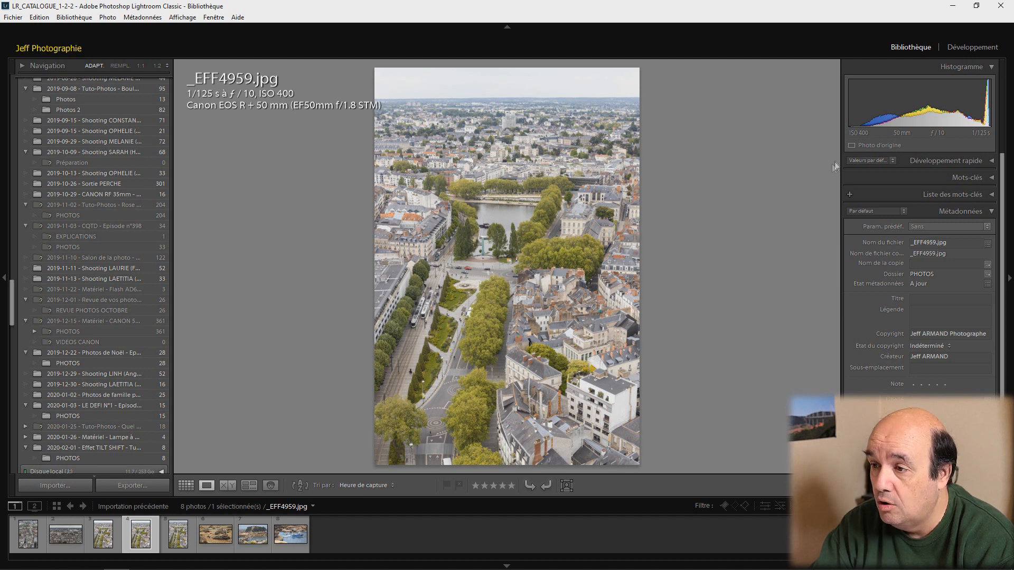
- In the Develop module, crop the photo to a 1 x 1 square around the square, the tramway and the water basin
{"action": "left_click", "coordinate": [974, 48]}
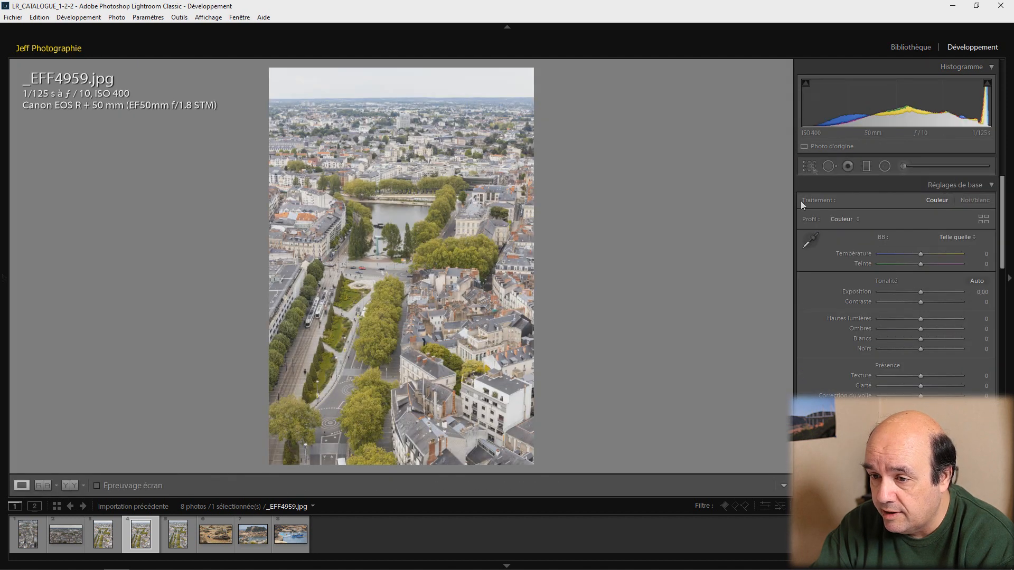
{"action": "left_click", "coordinate": [810, 166]}
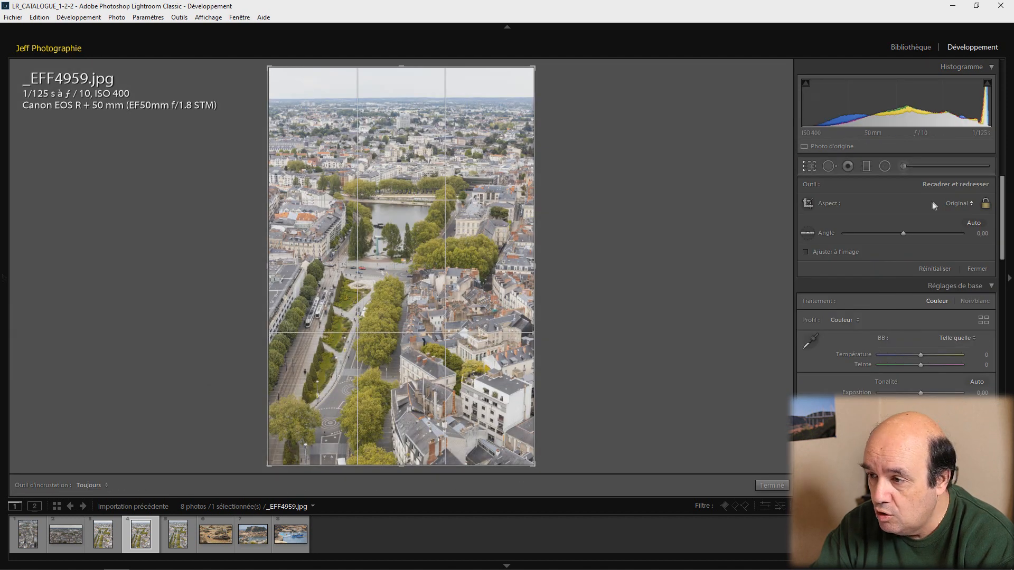
{"action": "left_click", "coordinate": [955, 203]}
{"action": "left_click", "coordinate": [866, 256]}
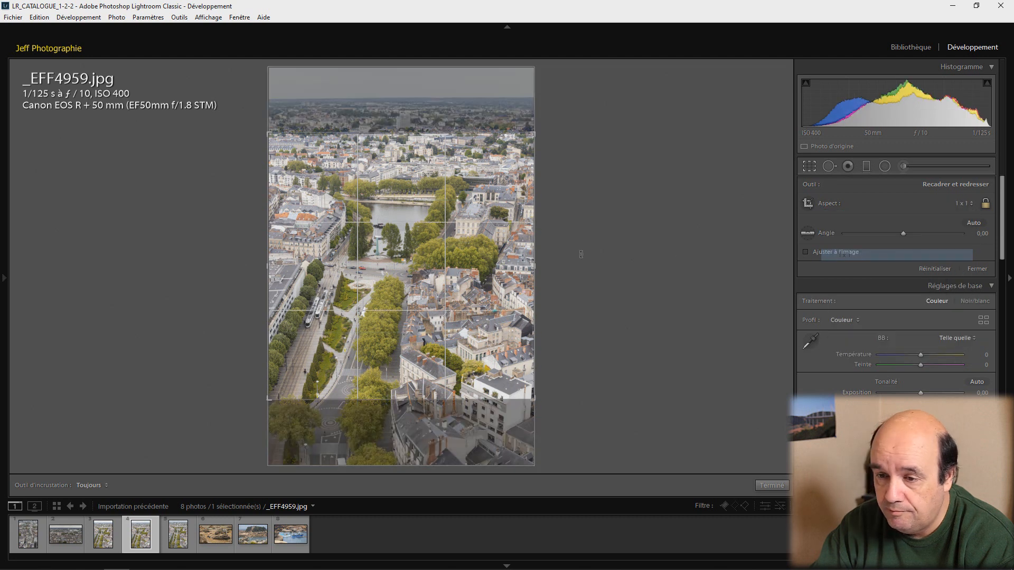
{"action": "left_click_drag", "start_coordinate": [534, 134], "coordinate": [481, 204]}
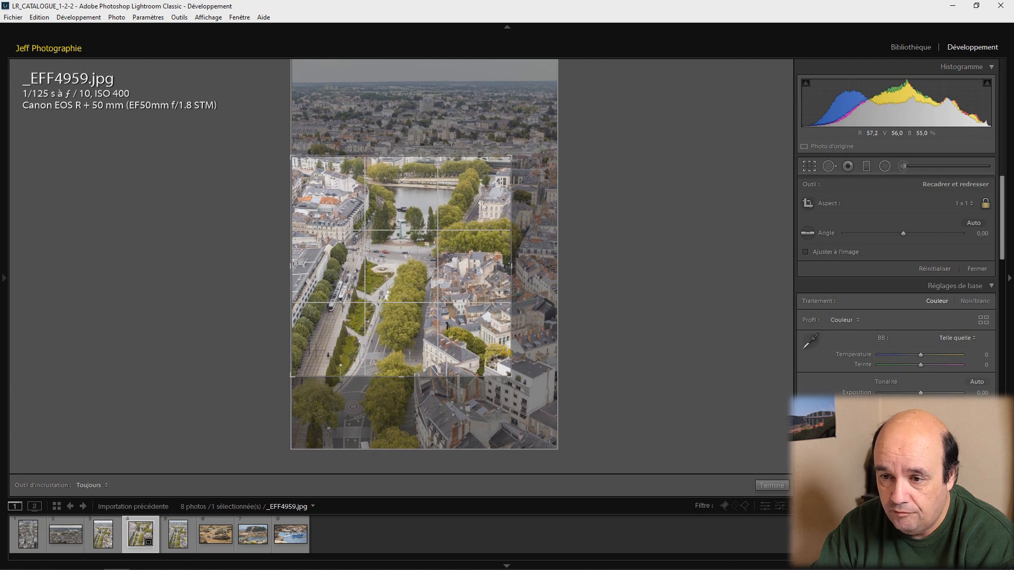
{"action": "left_click_drag", "start_coordinate": [410, 288], "coordinate": [415, 291]}
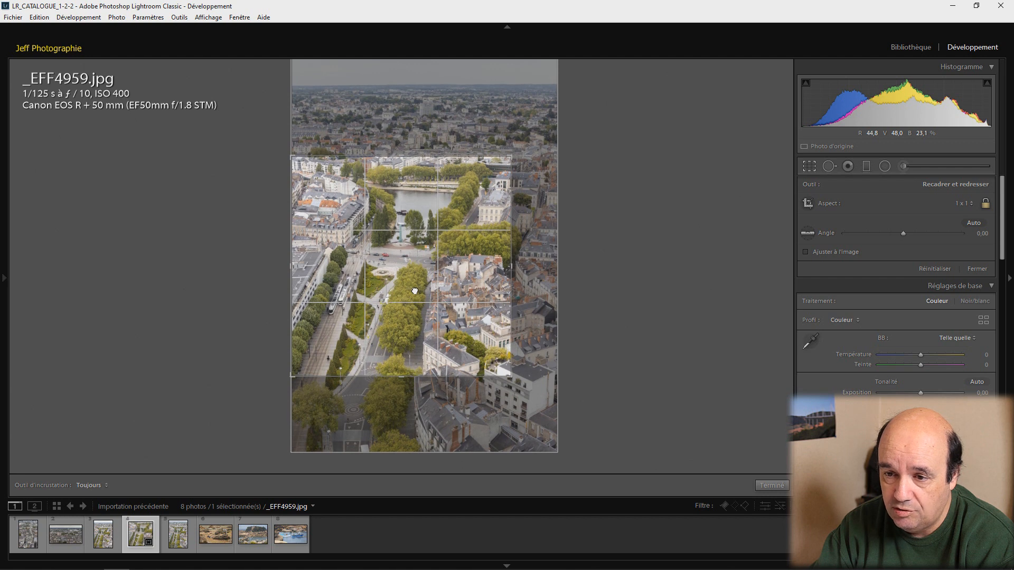
{"action": "left_click", "coordinate": [772, 485]}
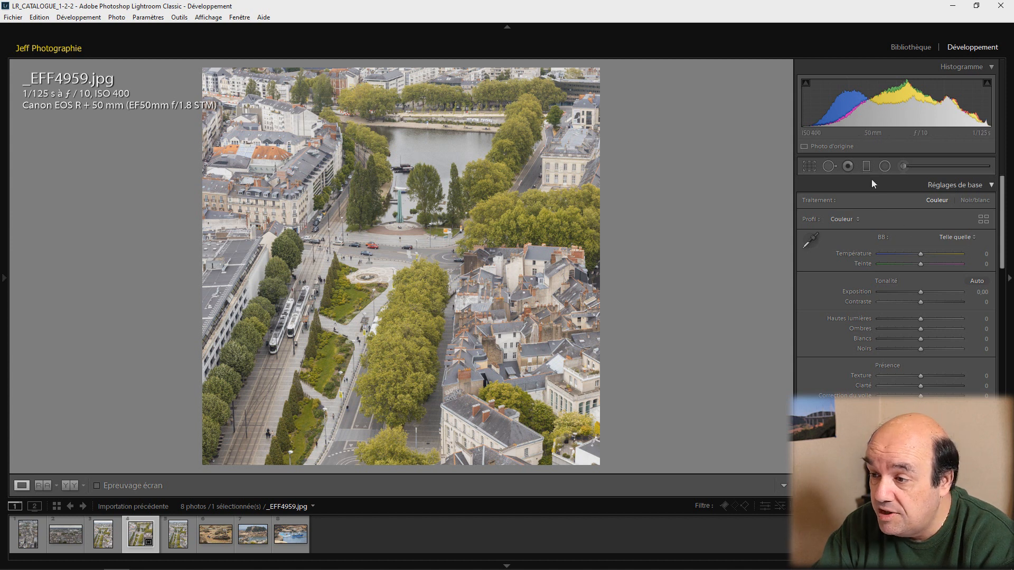
- Add slightly tilted graduated filters with Clarté −100 and Netteté −100 above and below the central square, checking their coverage with the mask overlay
{"action": "left_click", "coordinate": [867, 167]}
{"action": "left_click_drag", "start_coordinate": [412, 185], "coordinate": [407, 226]}
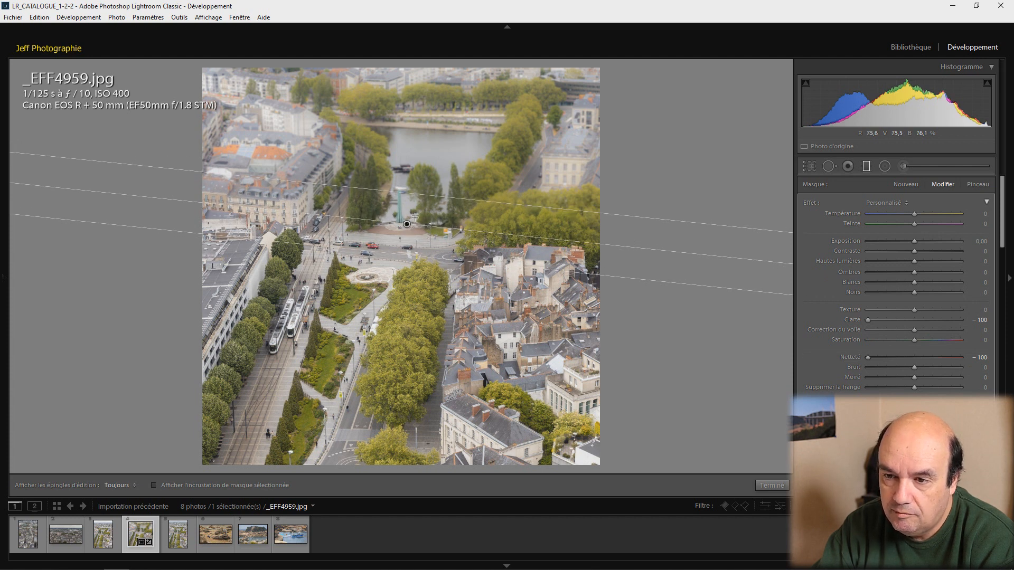
{"action": "left_click", "coordinate": [155, 484]}
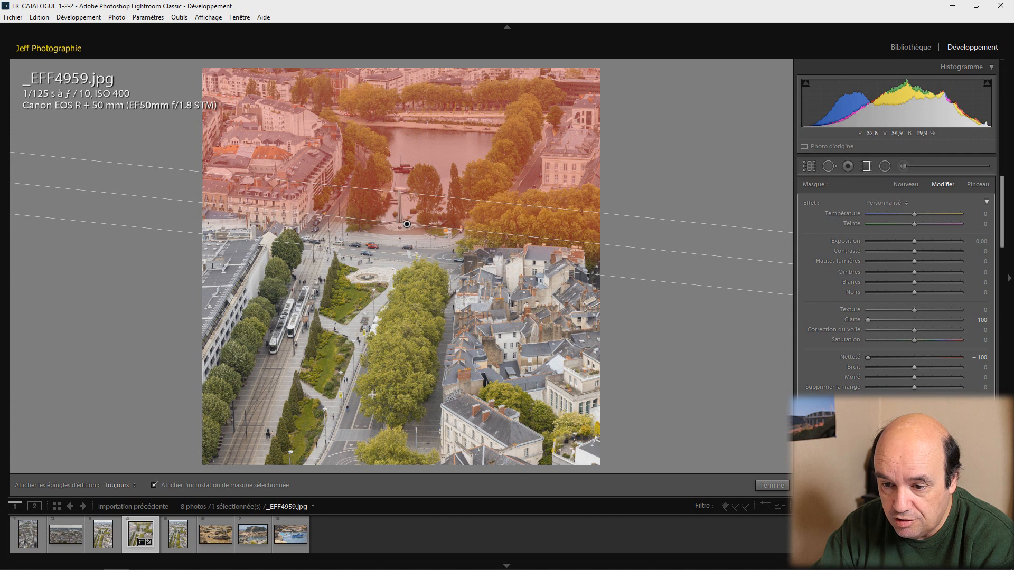
{"action": "left_click_drag", "start_coordinate": [367, 405], "coordinate": [374, 356]}
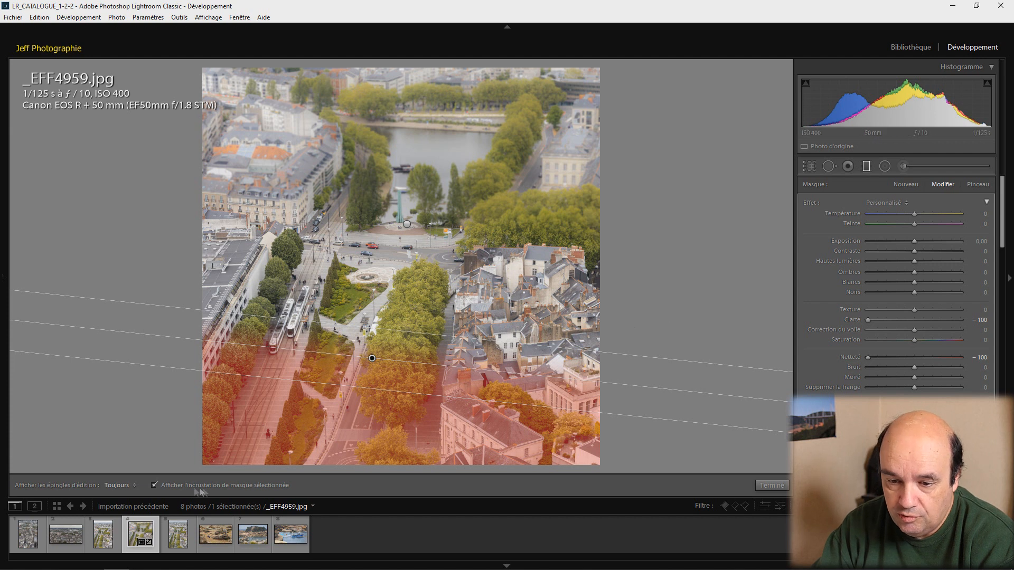
{"action": "left_click", "coordinate": [154, 485]}
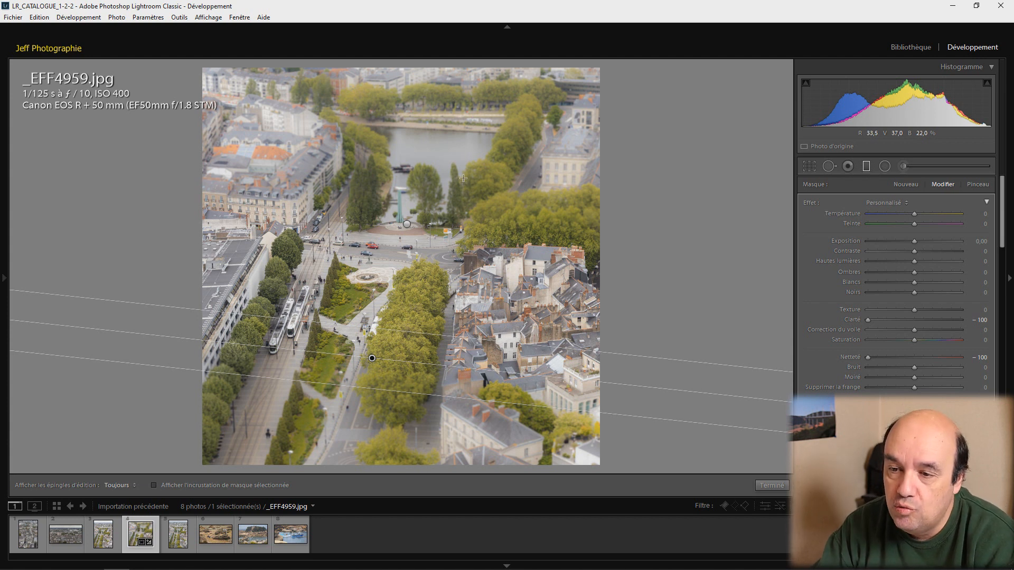
- Duplicate the upper and lower graduated filters twice each to strengthen the blur, and finish the filter editing
{"action": "right_click", "coordinate": [406, 224]}
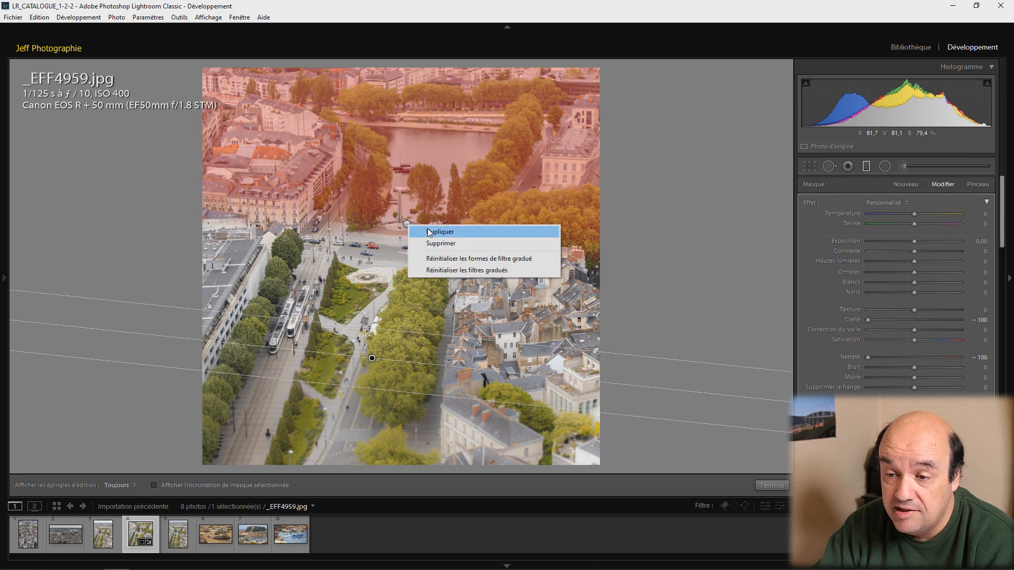
{"action": "left_click", "coordinate": [427, 228]}
{"action": "right_click", "coordinate": [371, 359]}
{"action": "left_click", "coordinate": [404, 368]}
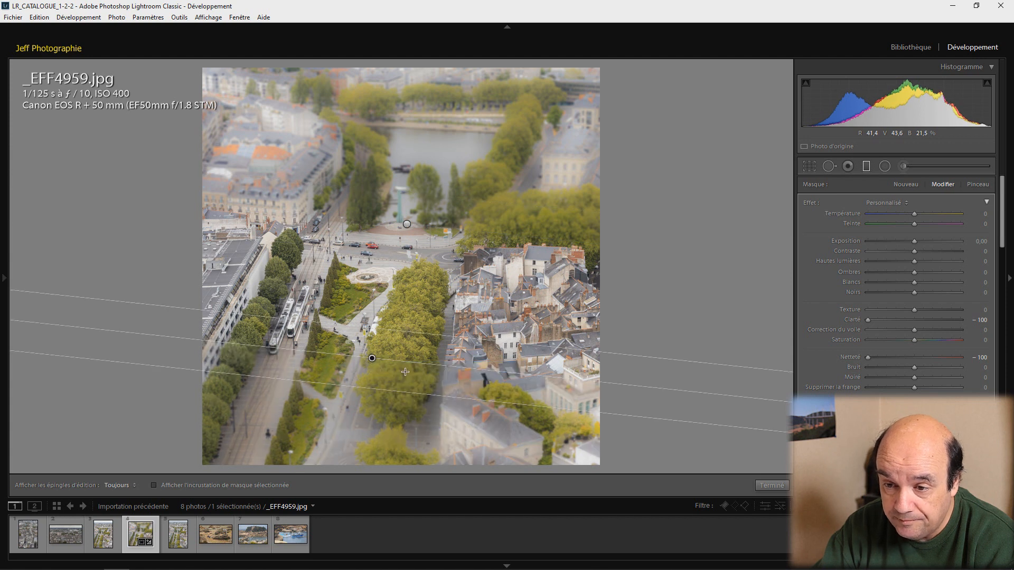
{"action": "right_click", "coordinate": [407, 224]}
{"action": "left_click", "coordinate": [425, 231]}
{"action": "right_click", "coordinate": [375, 362]}
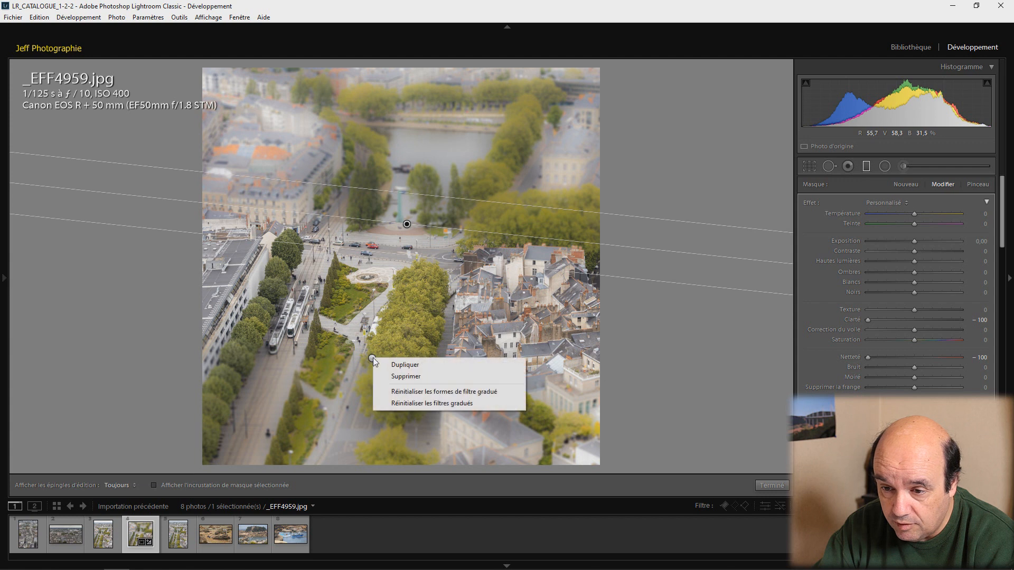
{"action": "left_click", "coordinate": [408, 363]}
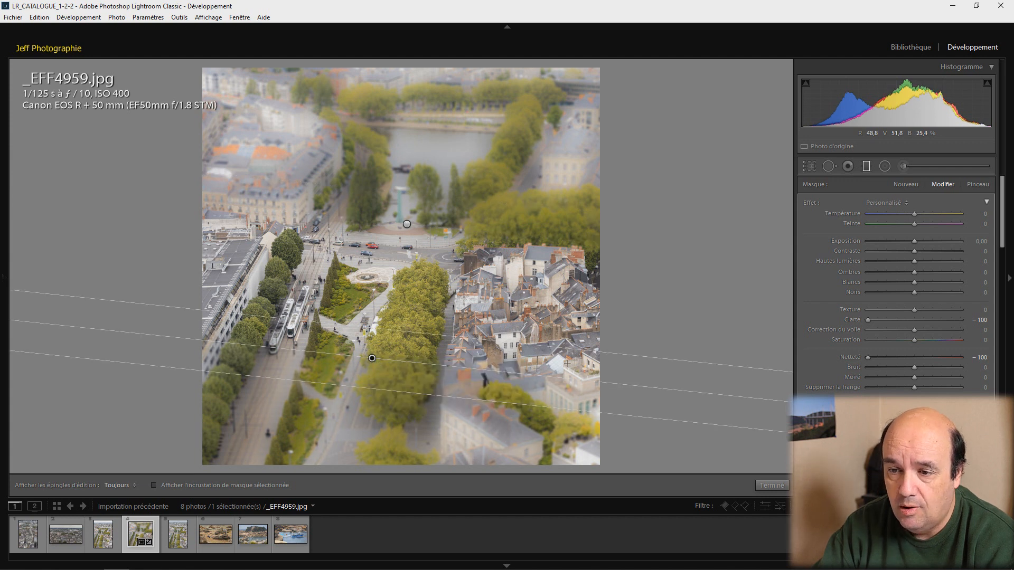
{"action": "left_click", "coordinate": [767, 486]}
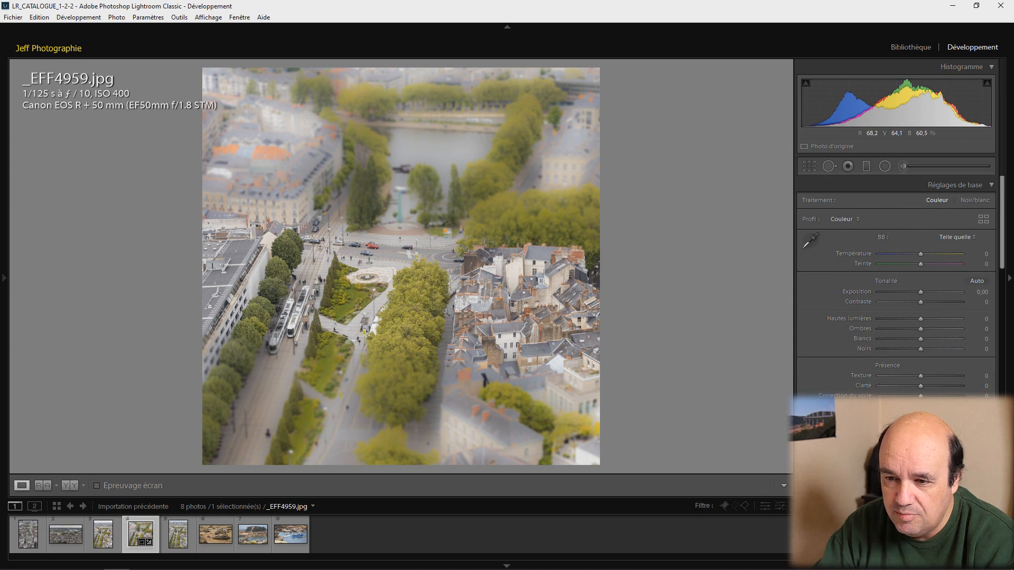
- Examine the sharp band and blur transitions around the trams and square up close, and return to the full view
{"action": "left_click", "coordinate": [365, 300]}
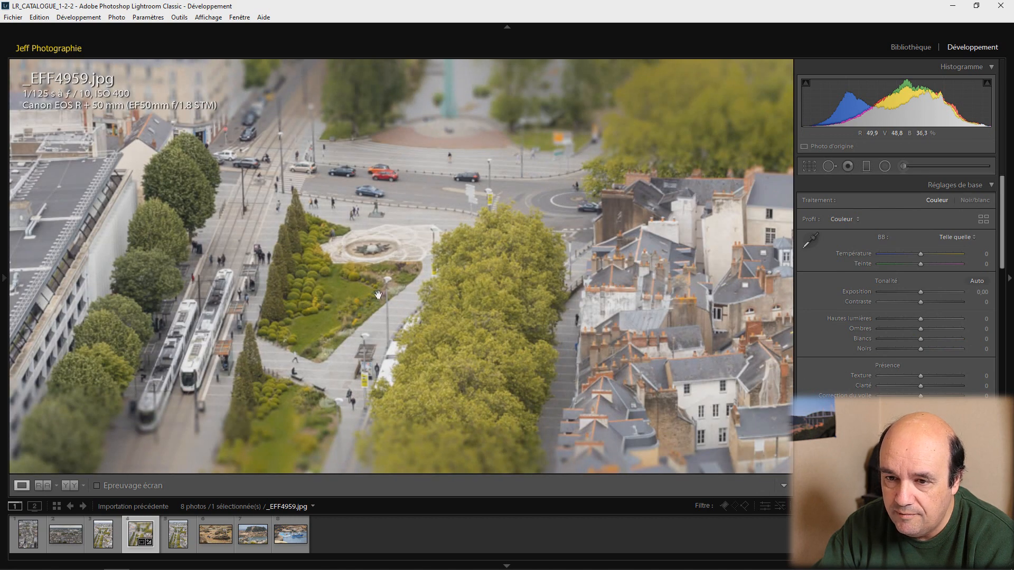
{"action": "left_click", "coordinate": [378, 294]}
{"action": "left_click", "coordinate": [377, 294]}
{"action": "left_click_drag", "start_coordinate": [354, 282], "coordinate": [419, 216]}
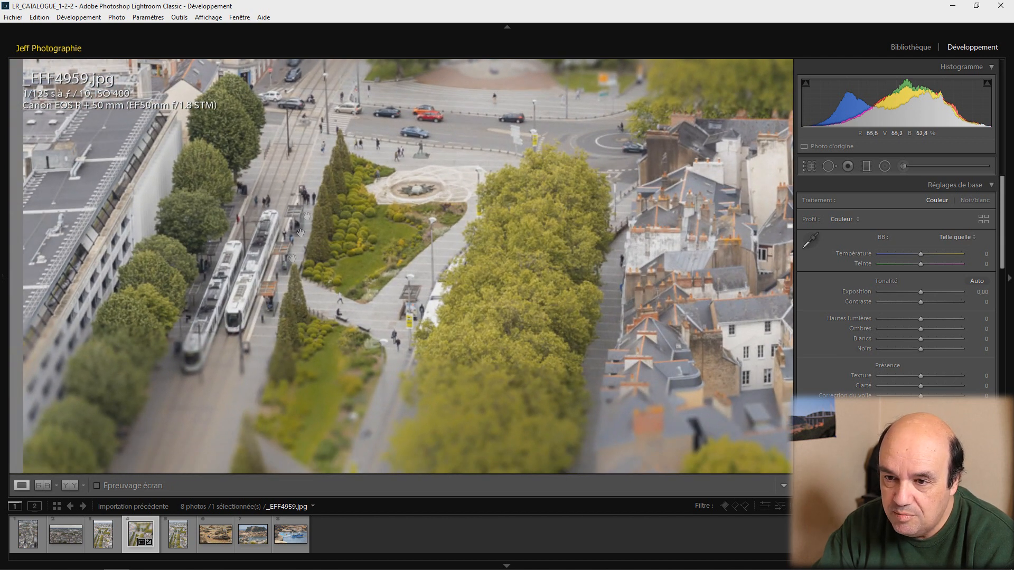
{"action": "left_click_drag", "start_coordinate": [506, 191], "coordinate": [498, 192]}
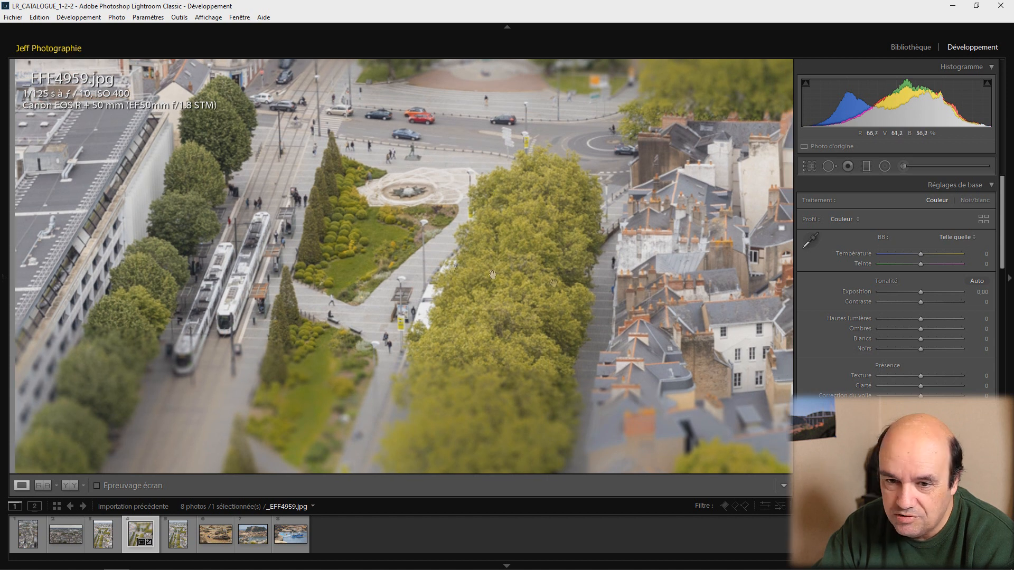
{"action": "left_click_drag", "start_coordinate": [272, 270], "coordinate": [280, 295]}
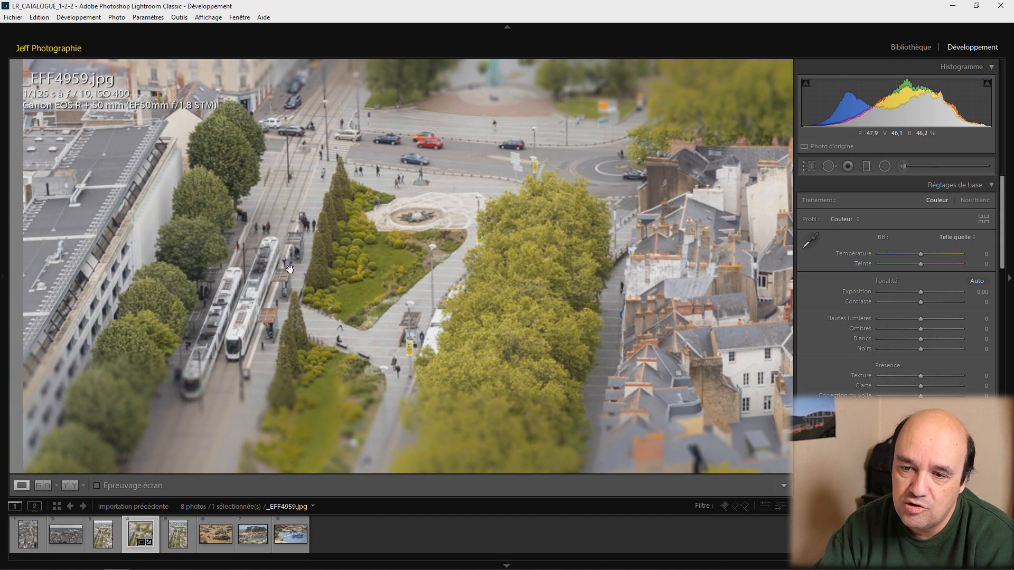
{"action": "left_click", "coordinate": [290, 270]}
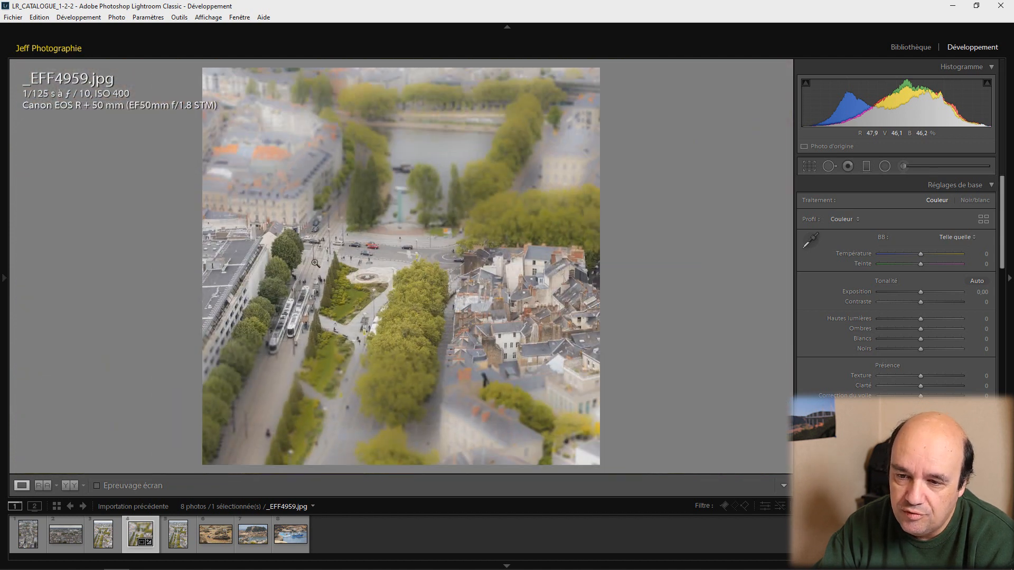
- Recrop the photo to the 2 x 3 / 4 x 6 ratio in landscape orientation, framing the trams, square and rooftops
{"action": "left_click", "coordinate": [809, 166]}
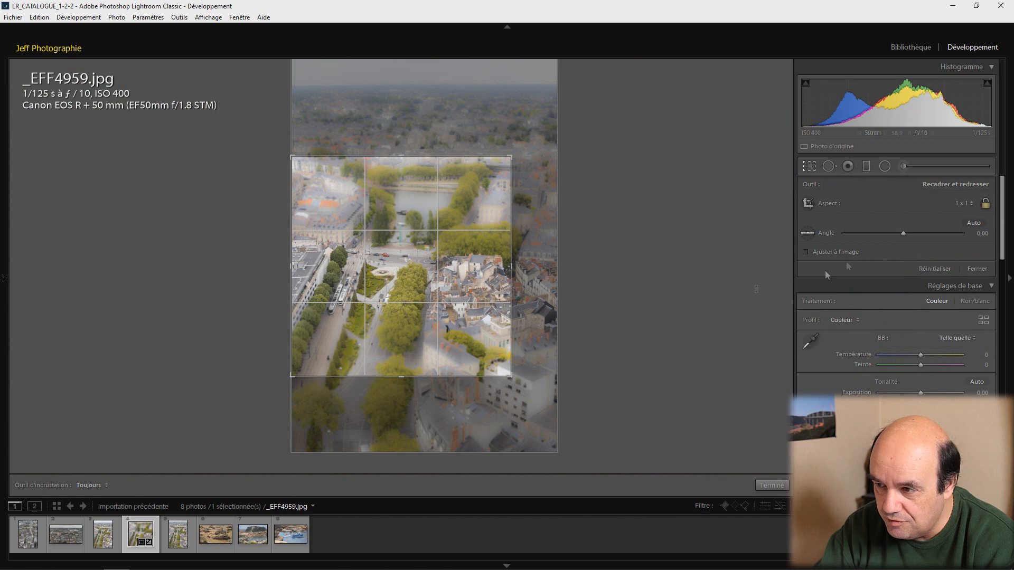
{"action": "left_click", "coordinate": [960, 205]}
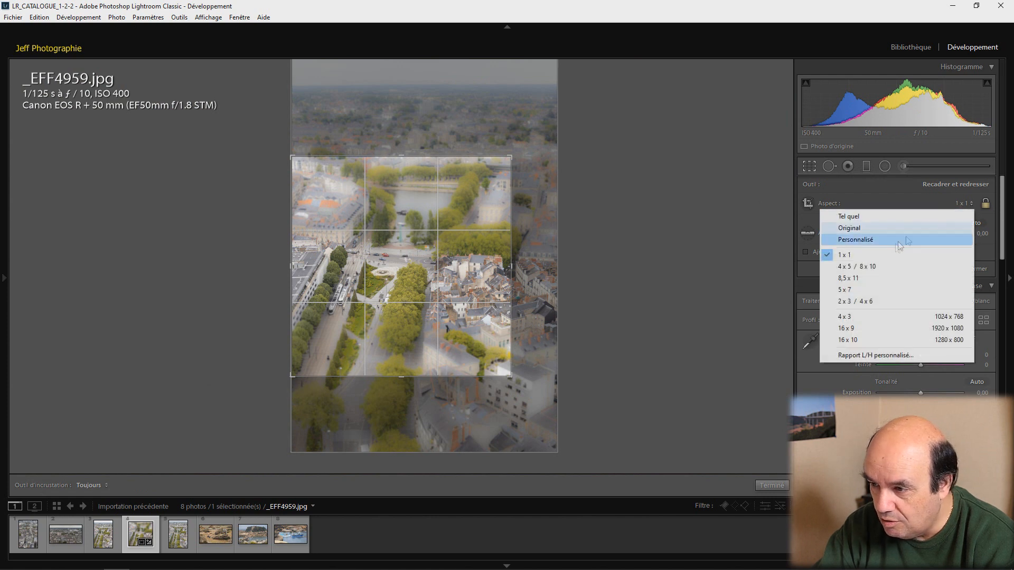
{"action": "left_click", "coordinate": [857, 304]}
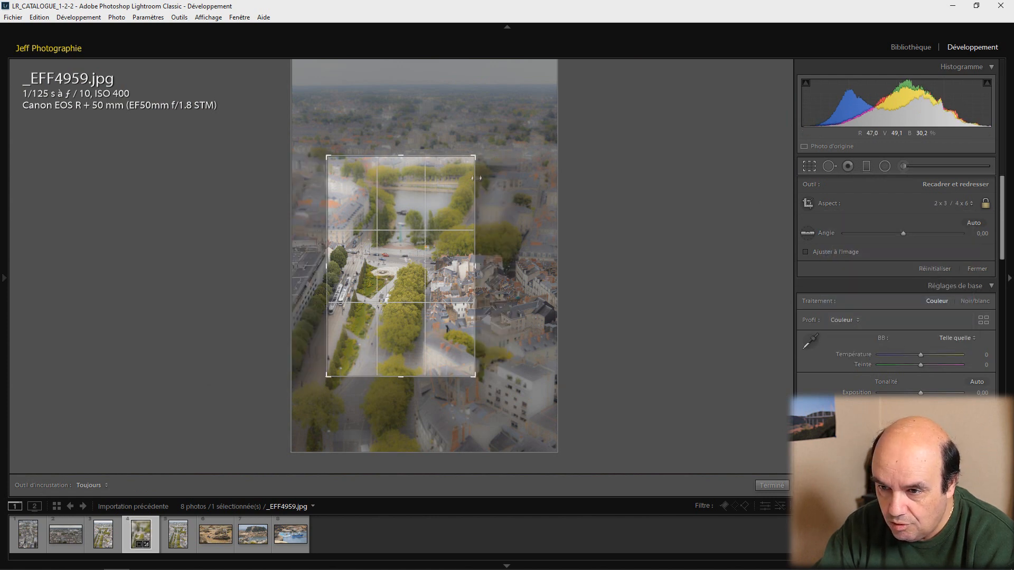
{"action": "left_click_drag", "start_coordinate": [473, 157], "coordinate": [535, 184]}
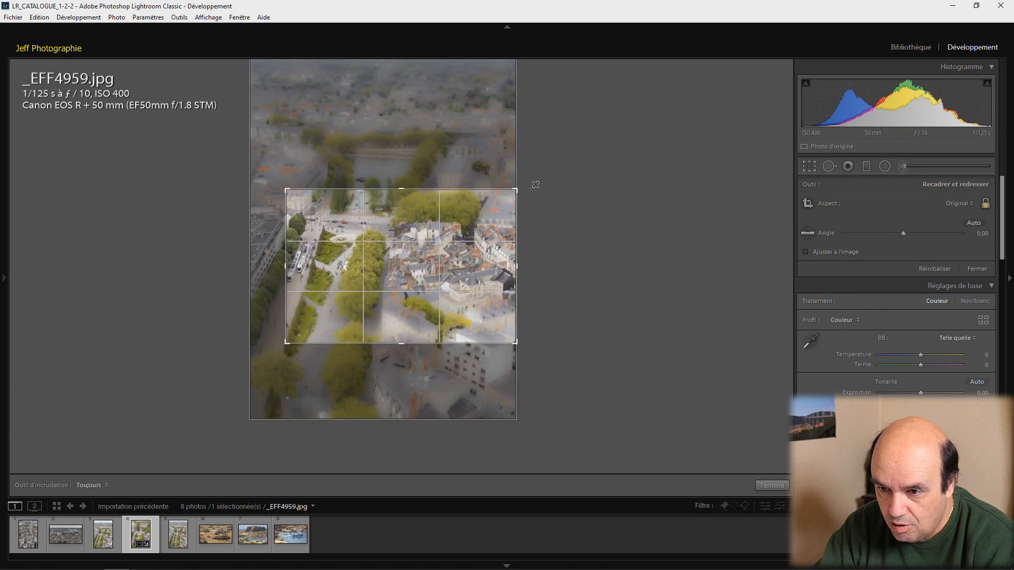
{"action": "left_click_drag", "start_coordinate": [489, 247], "coordinate": [523, 263]}
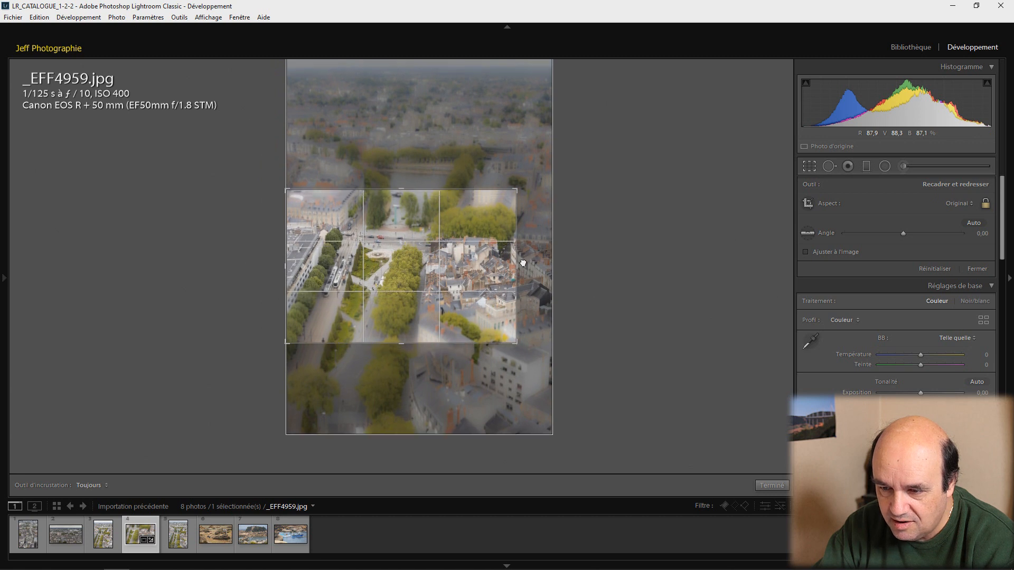
{"action": "left_click", "coordinate": [770, 485]}
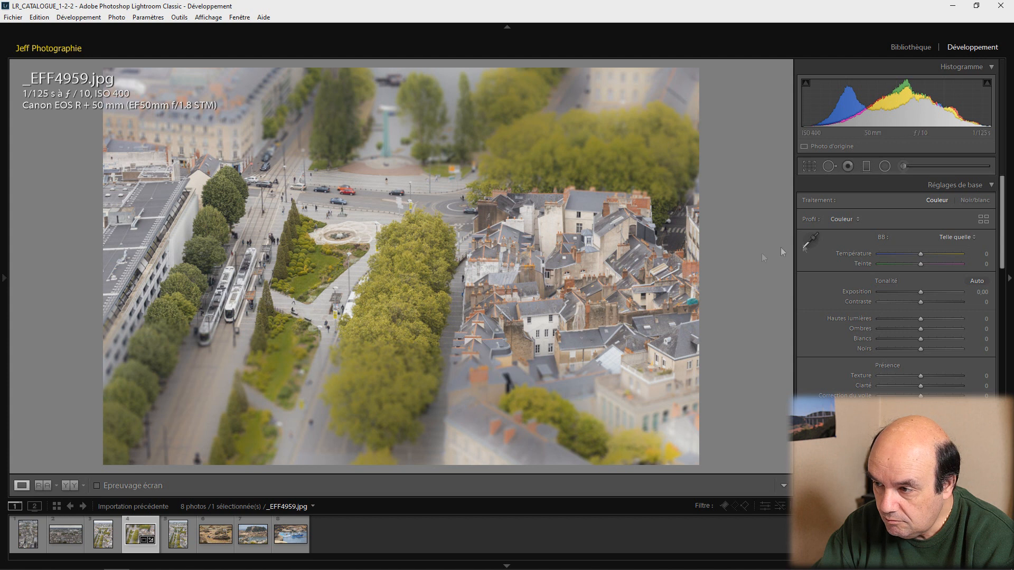
{"action": "left_click", "coordinate": [1010, 279]}
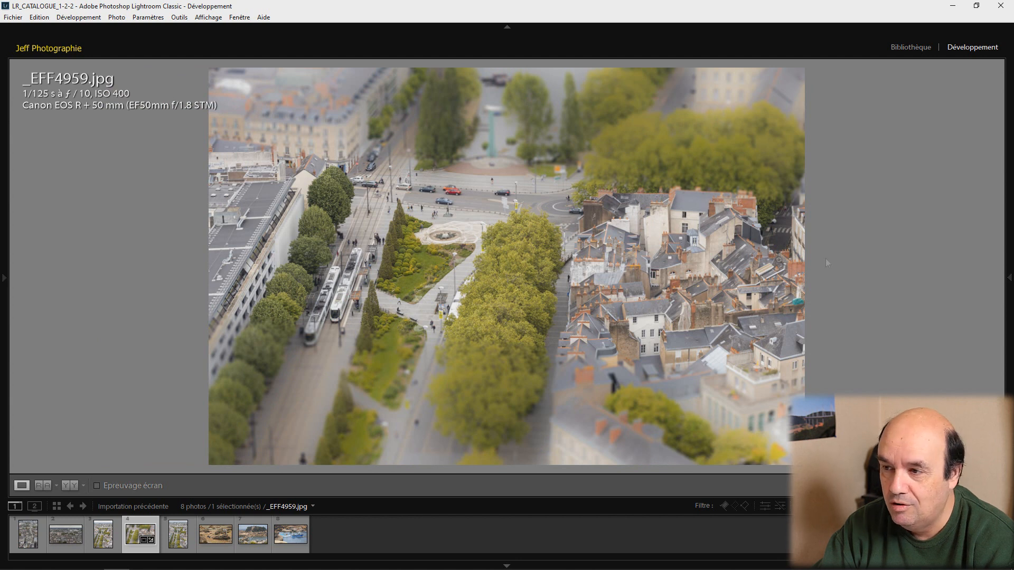
{"action": "left_click", "coordinate": [1010, 278]}
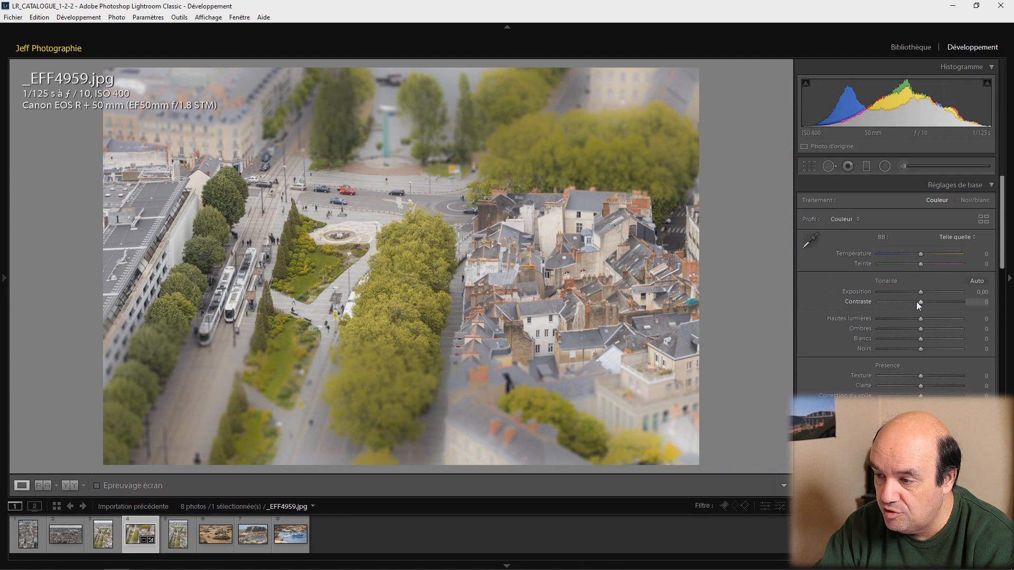
- Raise the city photo's Contraste to +11 and review the result in an enlarged view
{"action": "left_click_drag", "start_coordinate": [920, 303], "coordinate": [925, 302]}
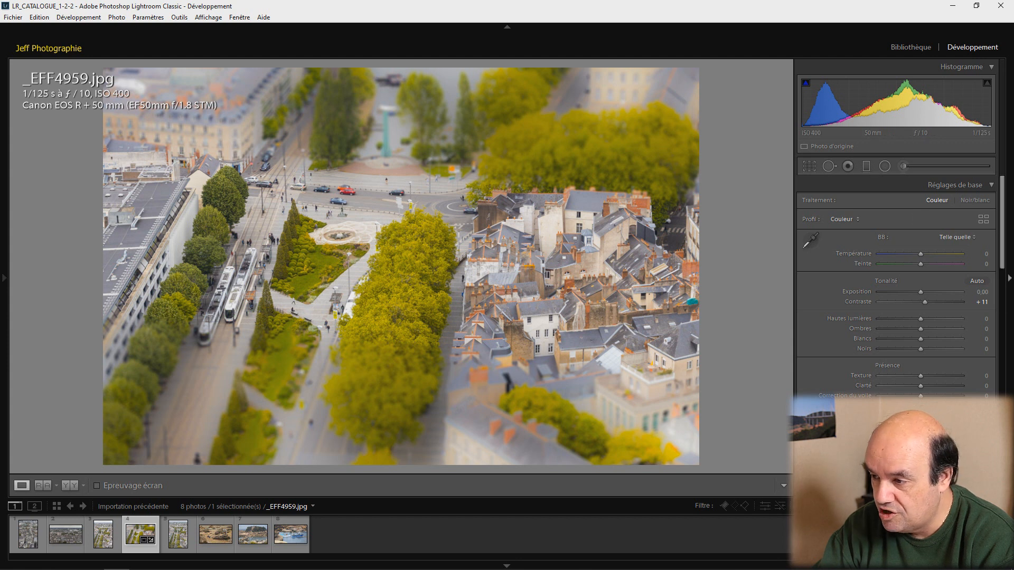
{"action": "left_click", "coordinate": [1010, 280]}
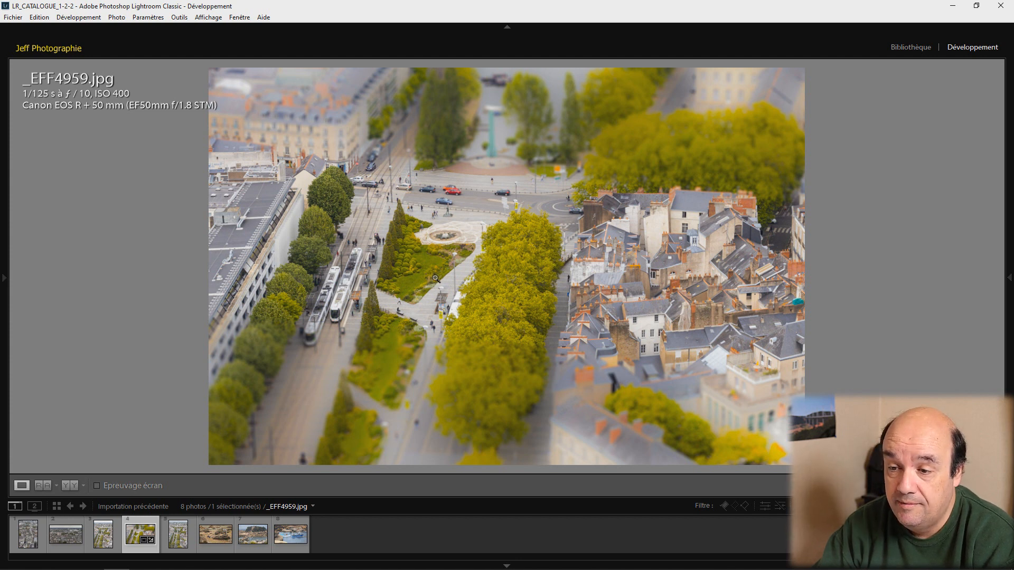
{"action": "left_click", "coordinate": [1009, 278]}
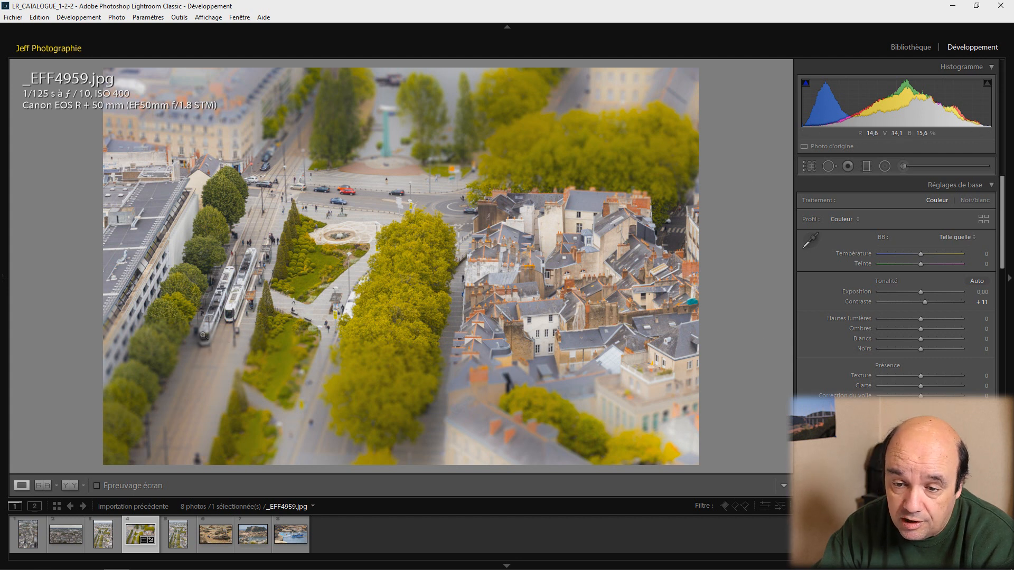
- Inspect the placement and settings of the lower graduated filter on the city photo, leaving it unedited
{"action": "left_click", "coordinate": [867, 166]}
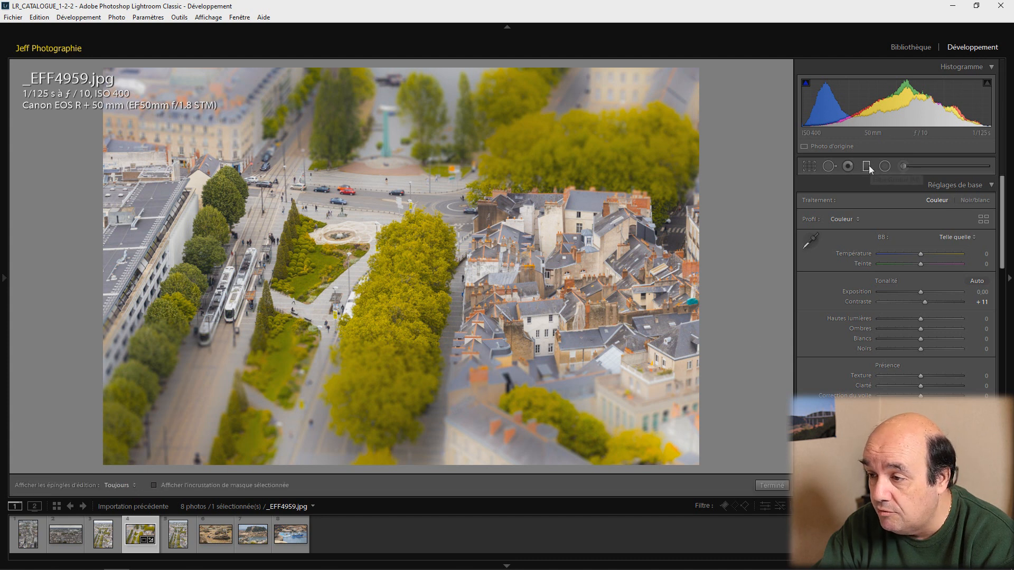
{"action": "left_click", "coordinate": [344, 351]}
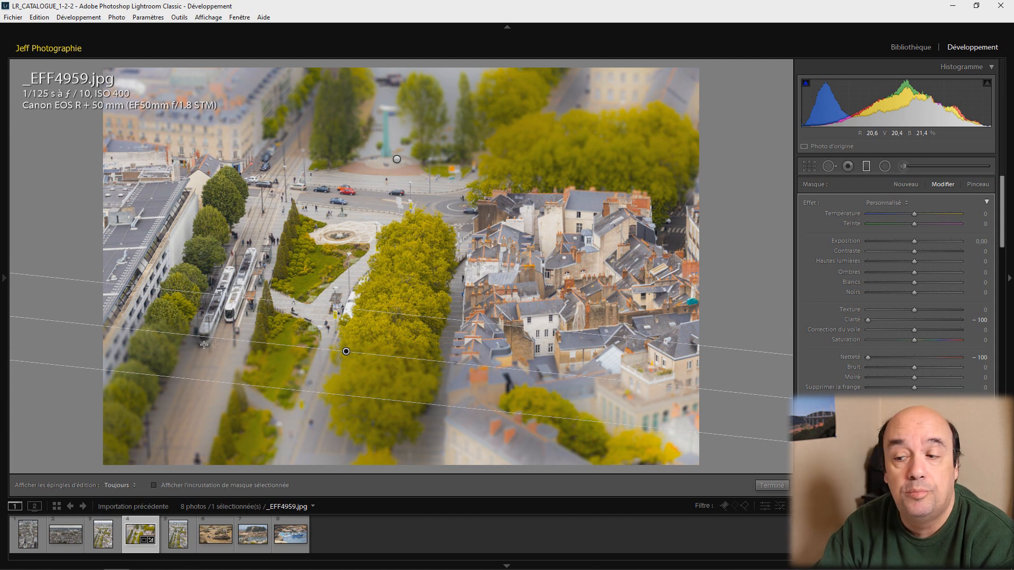
{"action": "left_click", "coordinate": [771, 486]}
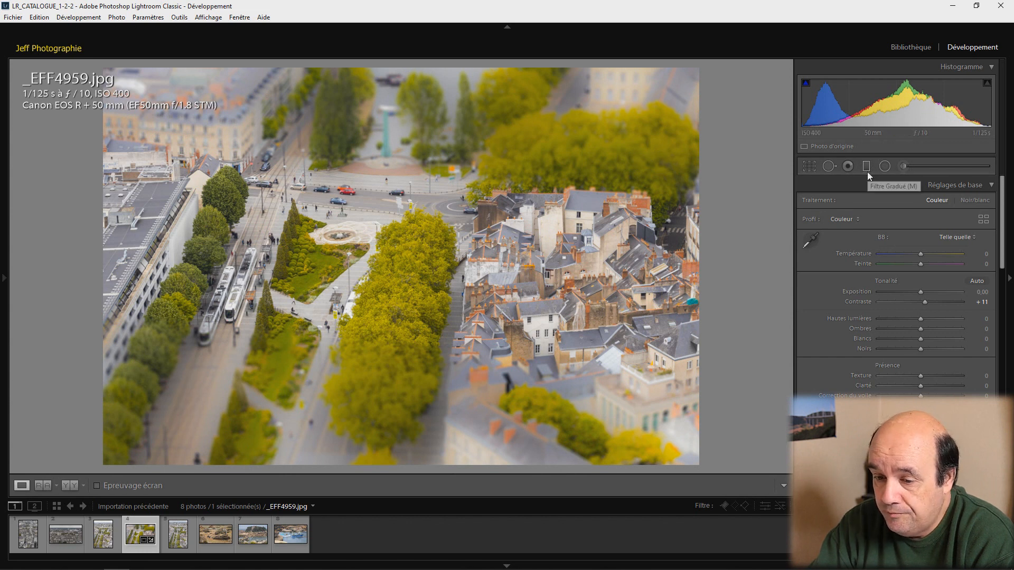
- On _EFF7140.jpg, add graduated filters with Clarté −100 and Netteté −100 above and below the people and stone shelter
{"action": "left_click", "coordinate": [206, 551]}
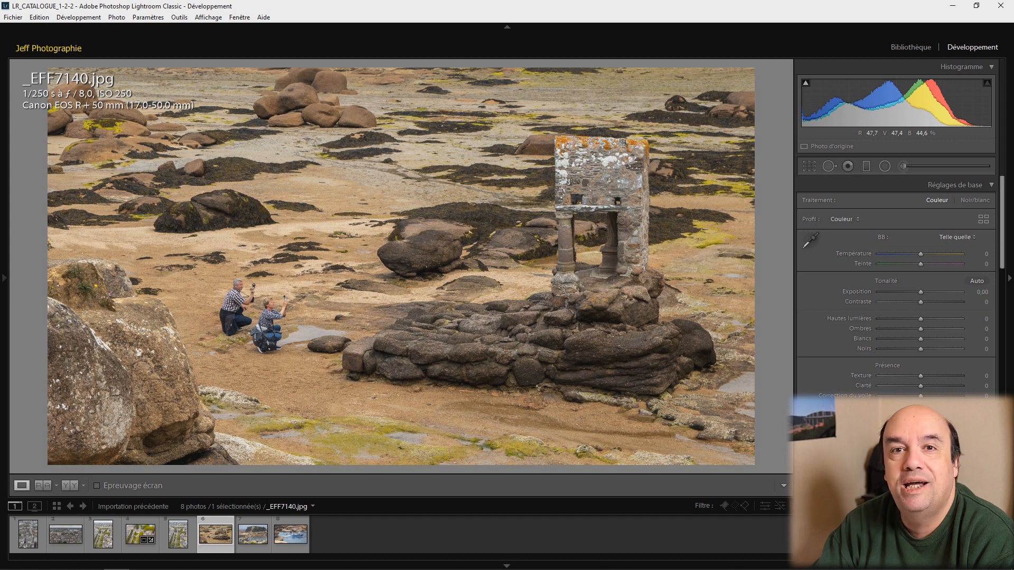
{"action": "left_click", "coordinate": [867, 166]}
{"action": "left_click_drag", "start_coordinate": [403, 151], "coordinate": [402, 196]}
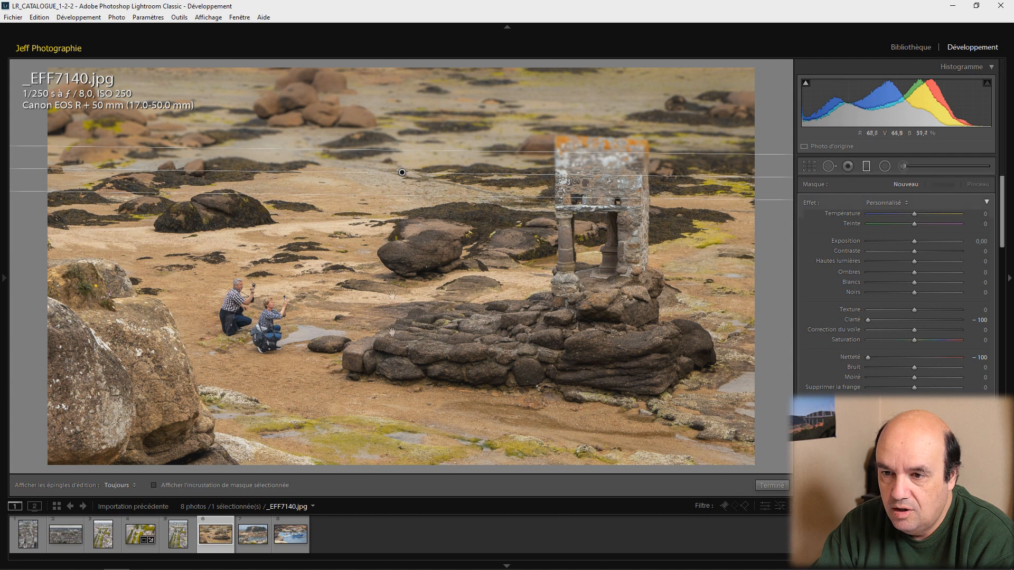
{"action": "left_click_drag", "start_coordinate": [395, 398], "coordinate": [397, 341]}
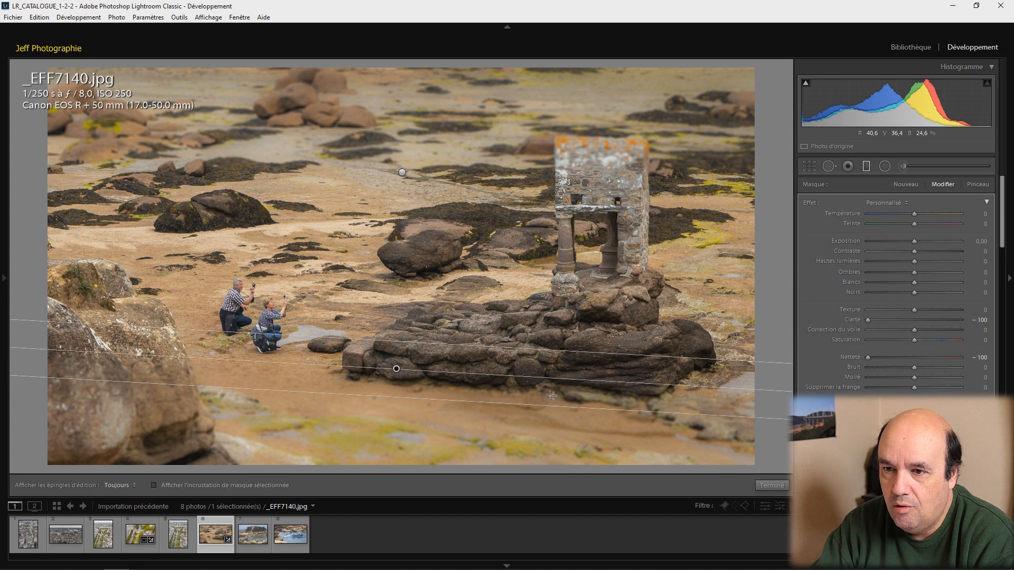
{"action": "left_click", "coordinate": [778, 489]}
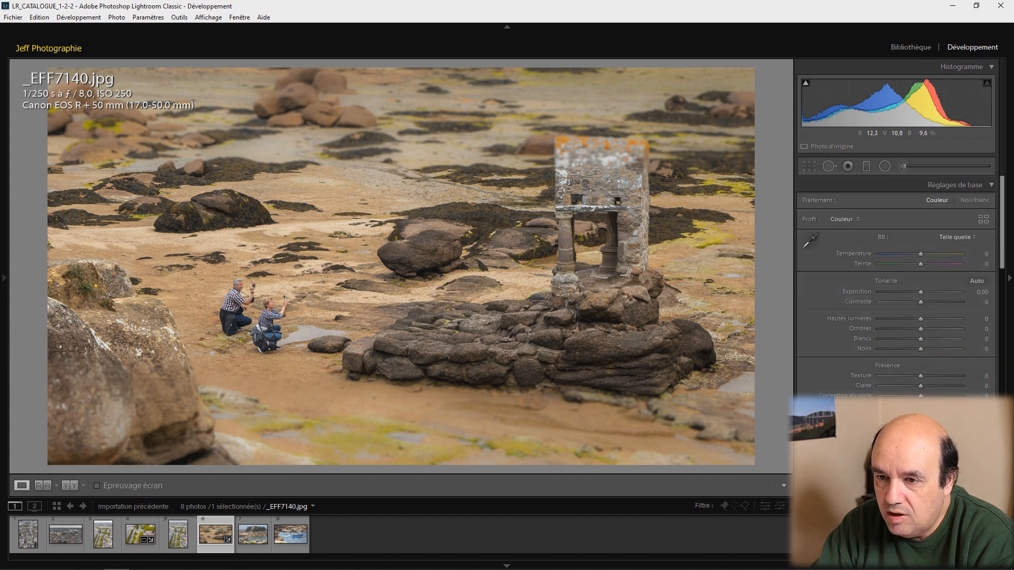
- Erase the upper graduated filter's mask from the top of the stone shelter with the filter brush
{"action": "left_click", "coordinate": [867, 168]}
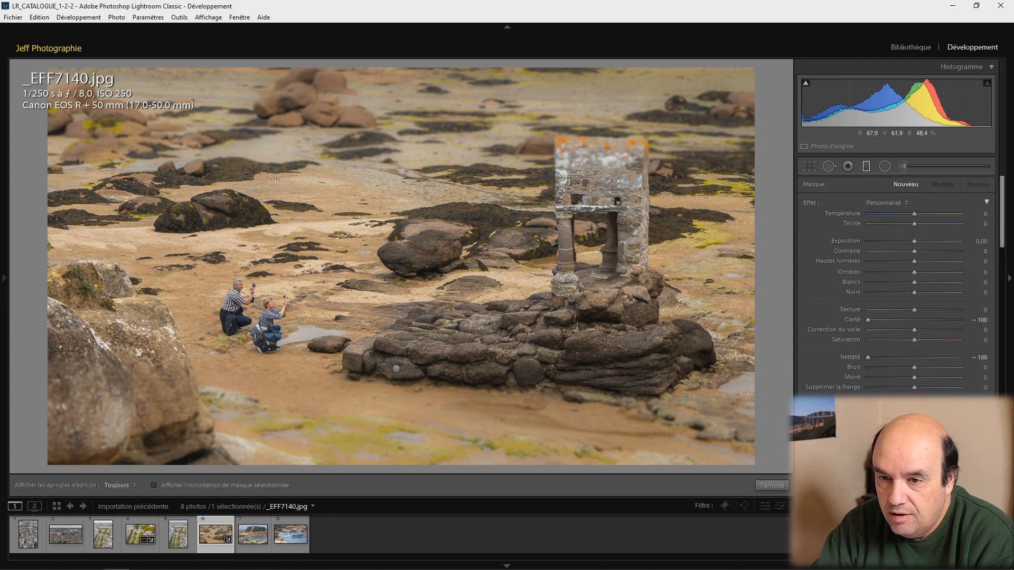
{"action": "left_click", "coordinate": [403, 173]}
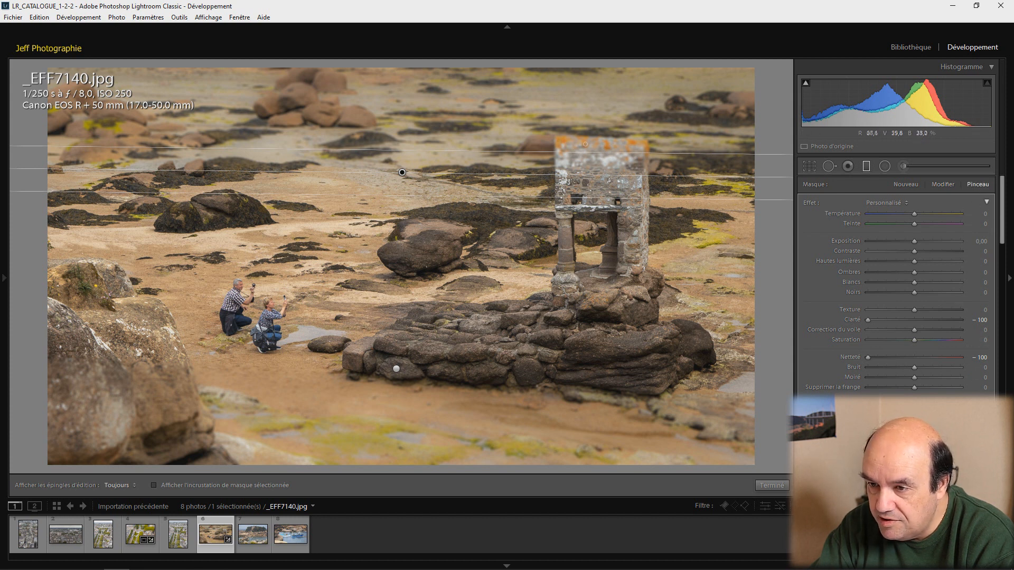
{"action": "key", "text": "h"}
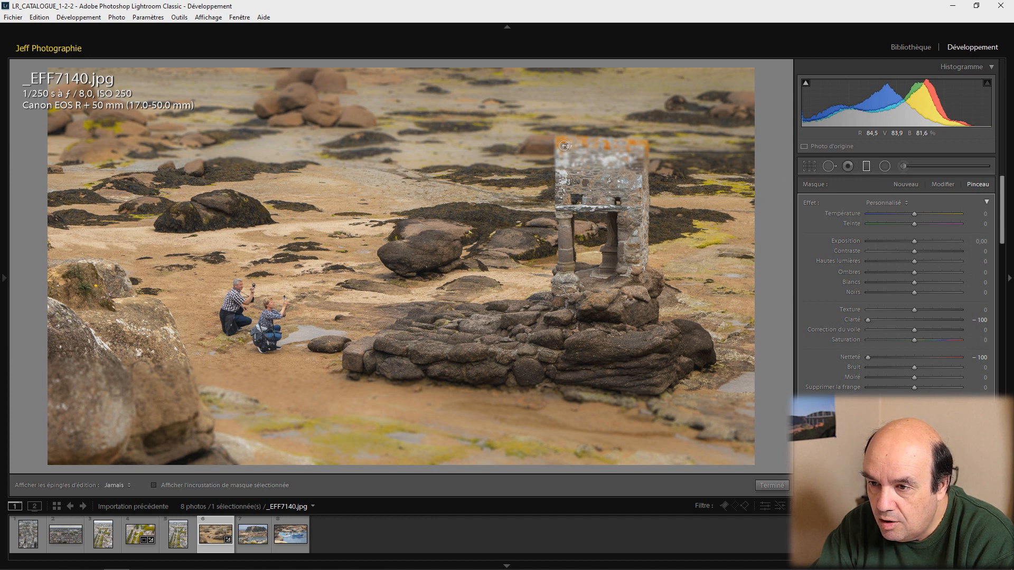
{"action": "left_click_drag", "start_coordinate": [576, 142], "coordinate": [597, 144]}
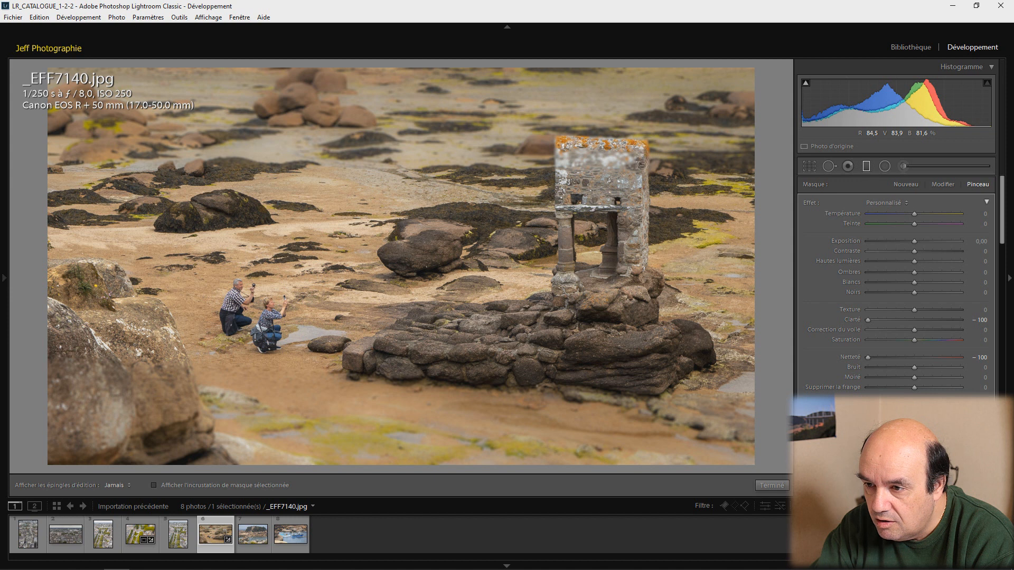
{"action": "mouse_move", "coordinate": [619, 154]}
{"action": "left_mouse_down"}
{"action": "mouse_move", "coordinate": [557, 158]}
{"action": "mouse_move", "coordinate": [561, 151]}
{"action": "mouse_move", "coordinate": [623, 167]}
{"action": "left_mouse_up"}
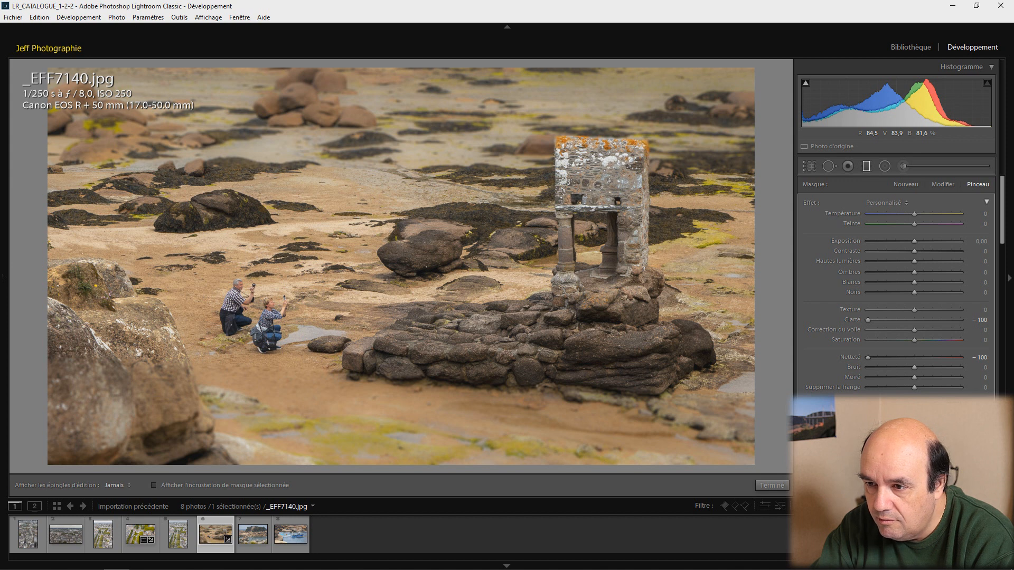
{"action": "key", "text": "h"}
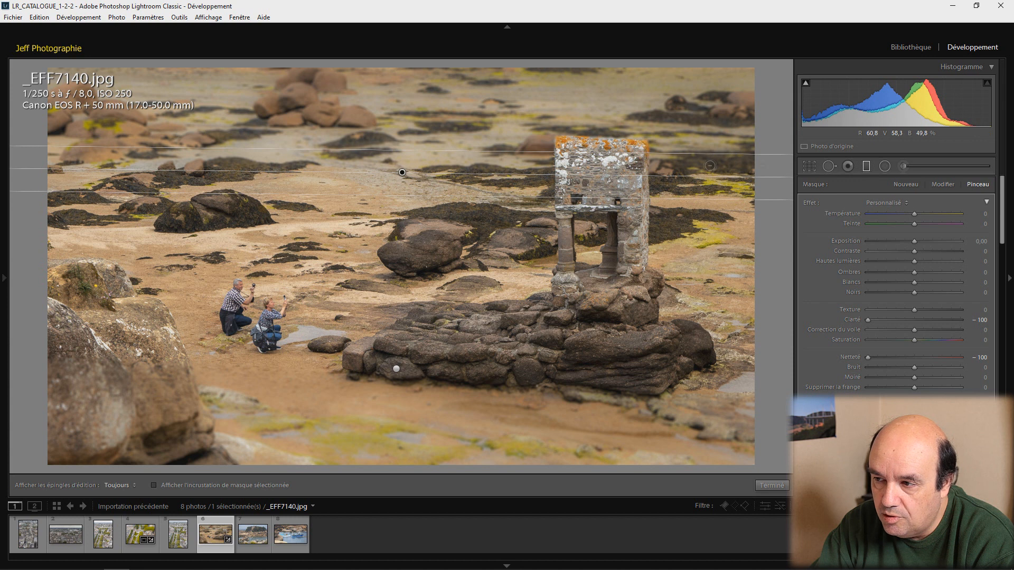
- Stack duplicates of the upper and lower graduated filters to strengthen the blur, and finish the filter editing
{"action": "left_click", "coordinate": [943, 186]}
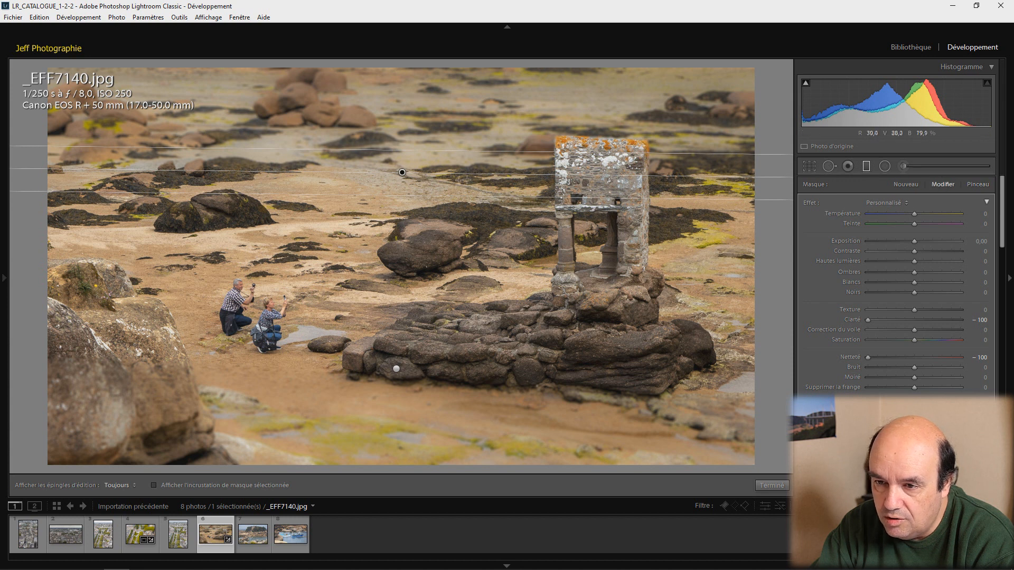
{"action": "right_click", "coordinate": [402, 175]}
{"action": "key", "text": "Escape"}
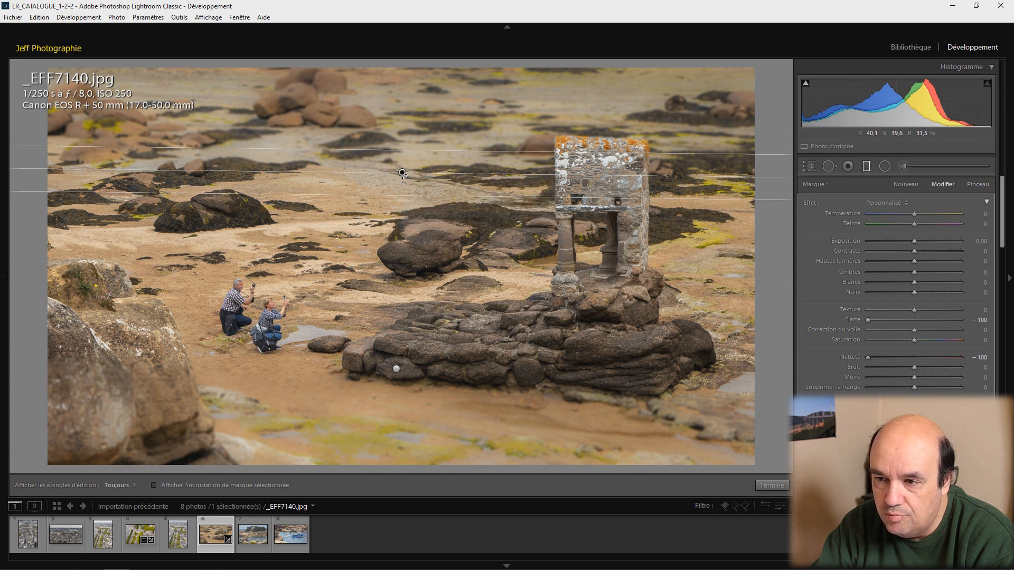
{"action": "left_click", "coordinate": [421, 183]}
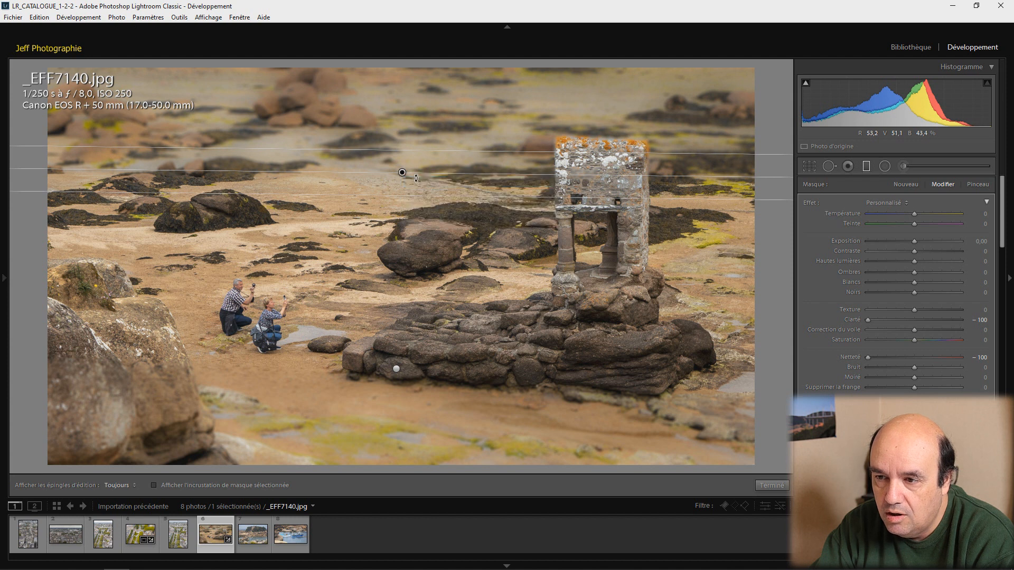
{"action": "left_click", "coordinate": [397, 371]}
{"action": "right_click", "coordinate": [397, 371]}
{"action": "left_click", "coordinate": [411, 380]}
{"action": "right_click", "coordinate": [398, 370]}
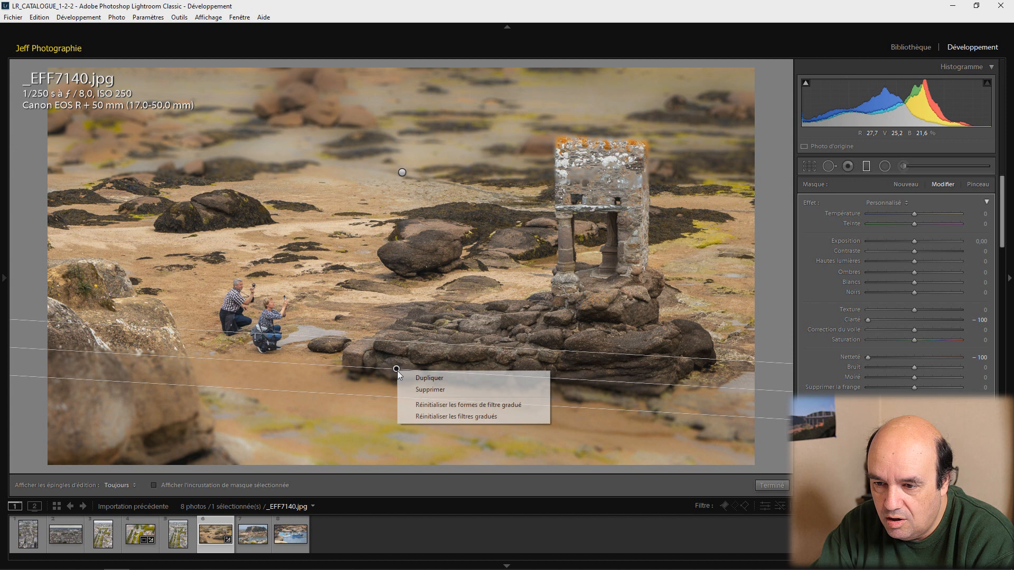
{"action": "left_click", "coordinate": [423, 383]}
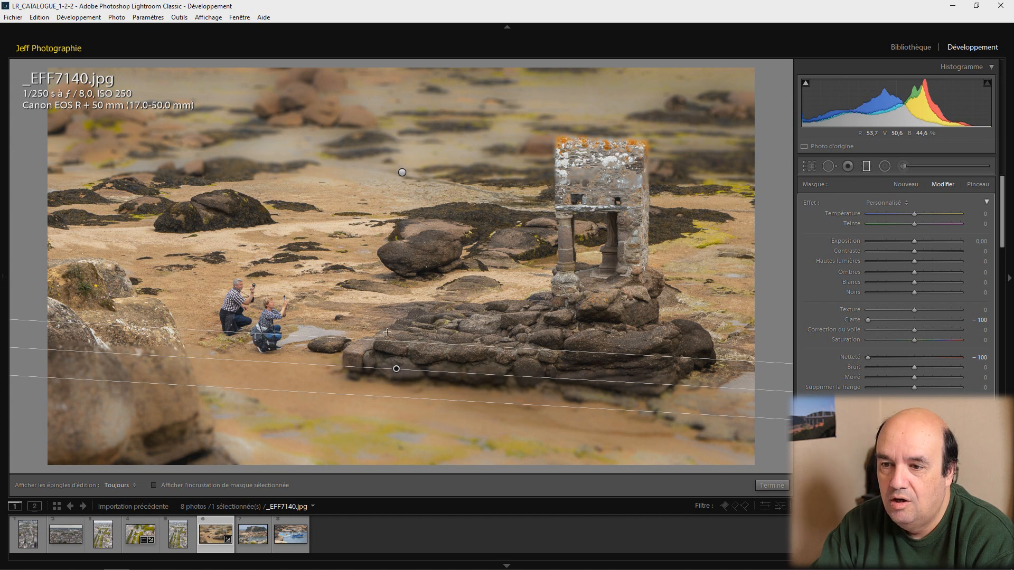
{"action": "left_click", "coordinate": [772, 486]}
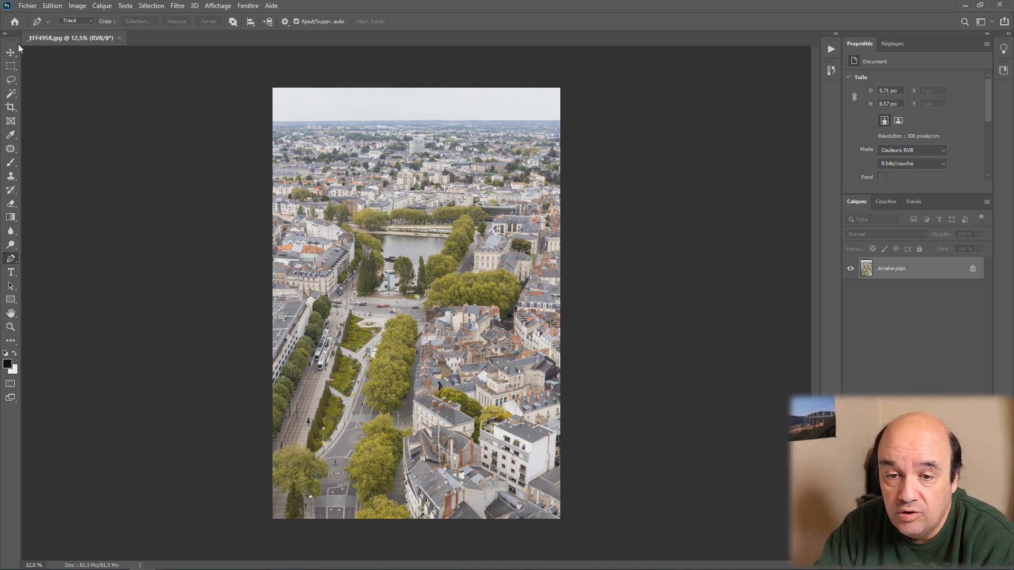
- In Photoshop, crop _EFF4958.jpg to a 1:1 square framing the trams, central square, water and rooftops
{"action": "left_click", "coordinate": [10, 107]}
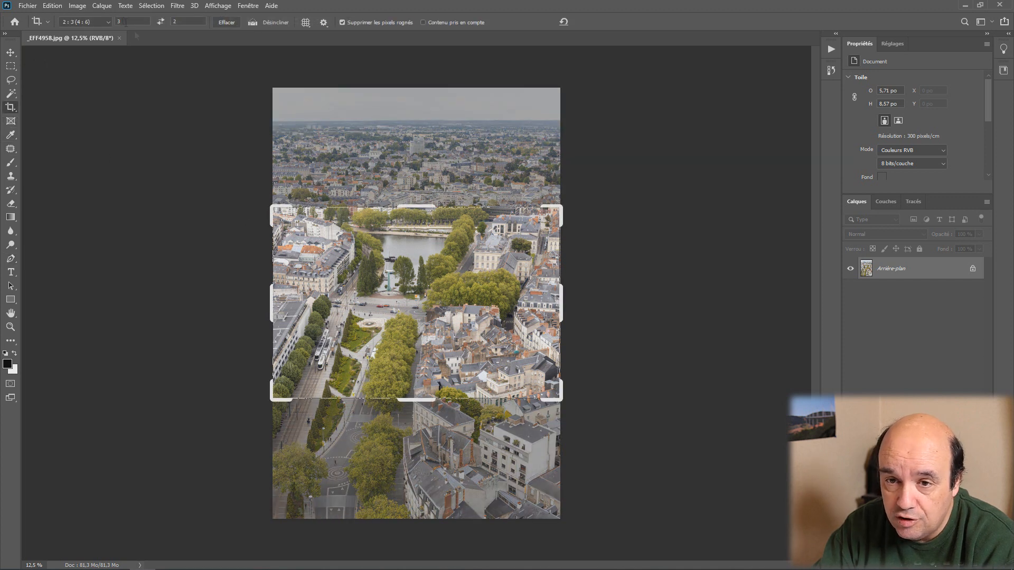
{"action": "left_click", "coordinate": [108, 22]}
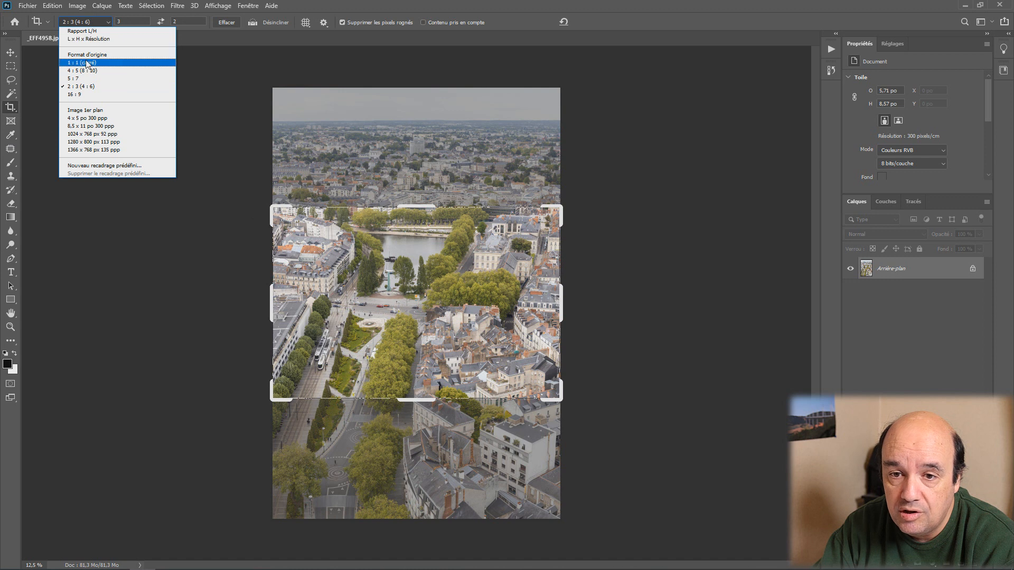
{"action": "left_click", "coordinate": [83, 62]}
{"action": "left_click_drag", "start_coordinate": [560, 159], "coordinate": [532, 182]}
{"action": "left_click_drag", "start_coordinate": [503, 254], "coordinate": [502, 262]}
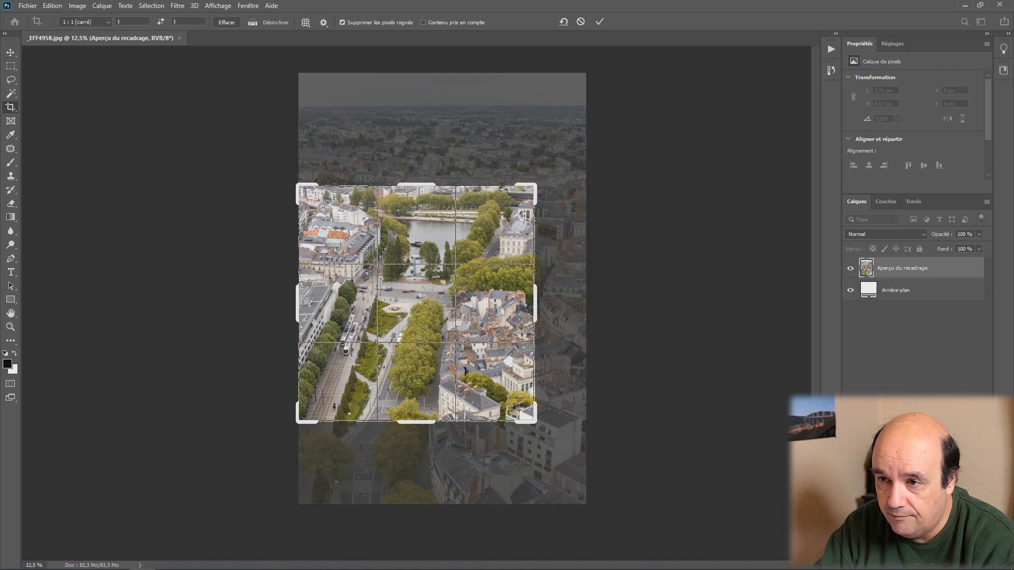
{"action": "left_click", "coordinate": [601, 21]}
- Duplicate the background layer and start the Bascule-Décentrement blur gallery effect on the copy
{"action": "left_click", "coordinate": [11, 52]}
{"action": "key", "text": "ctrl+plus"}
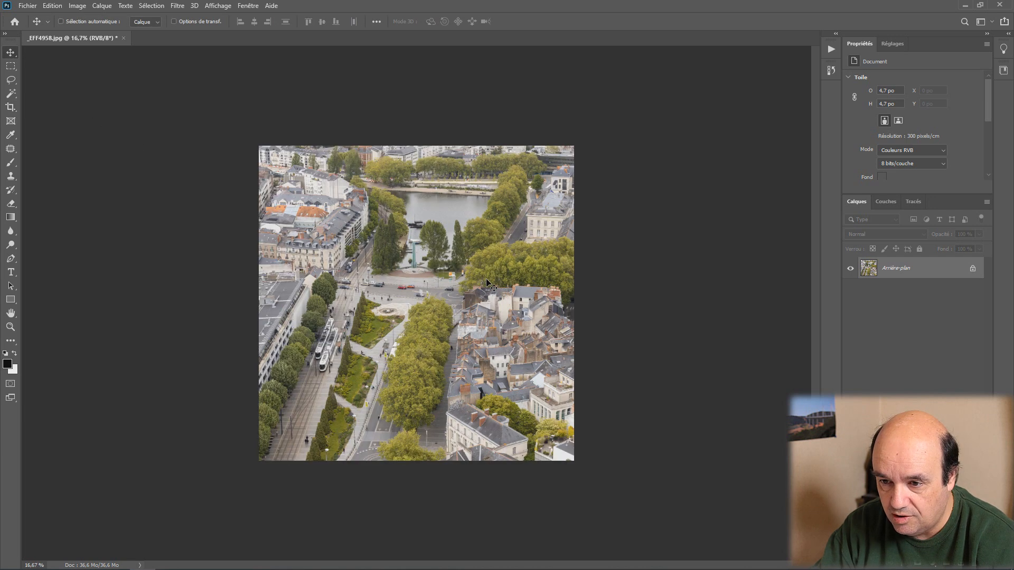
{"action": "key", "text": "ctrl+plus"}
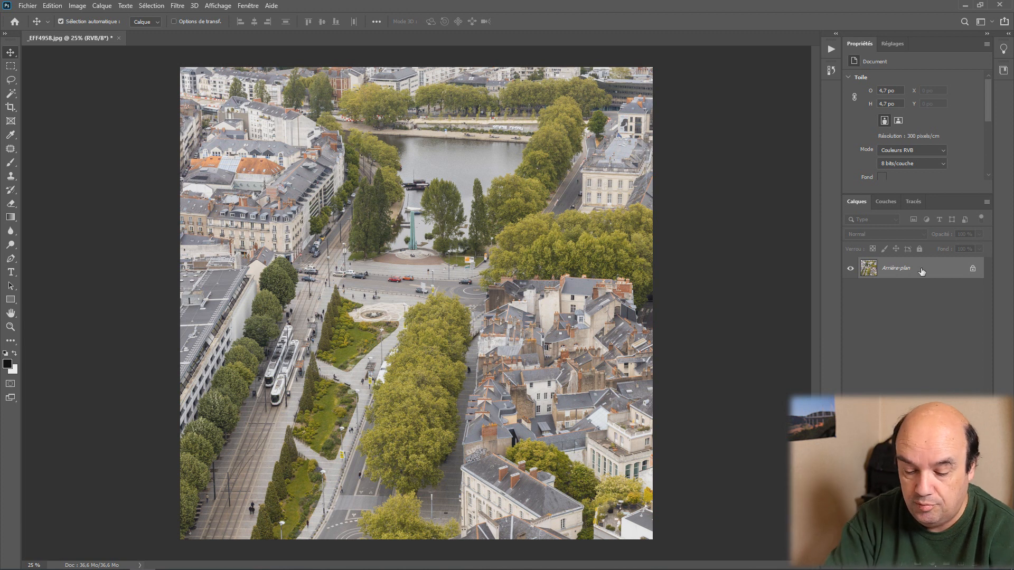
{"action": "key", "text": "ctrl+j"}
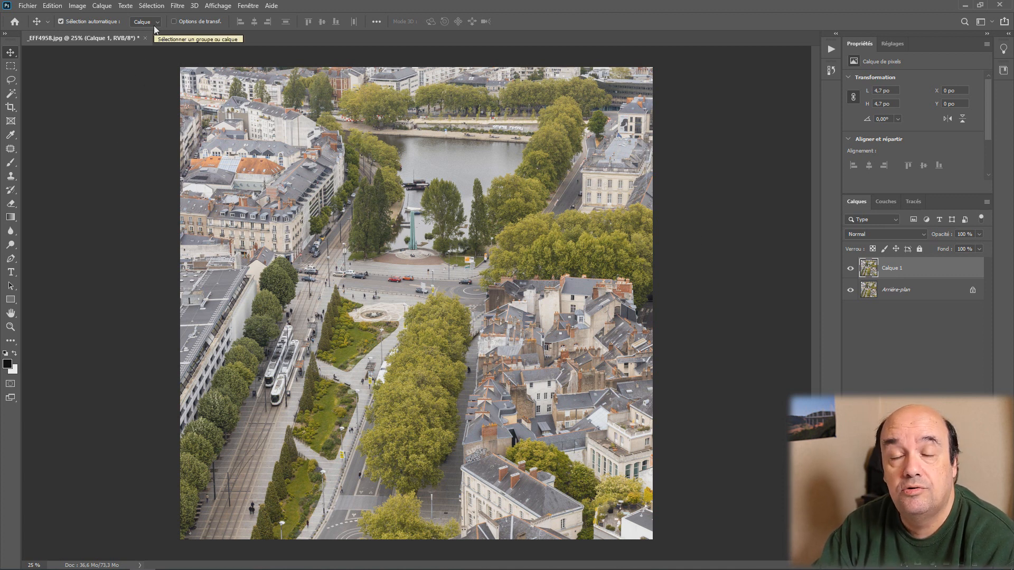
{"action": "left_click", "coordinate": [177, 6]}
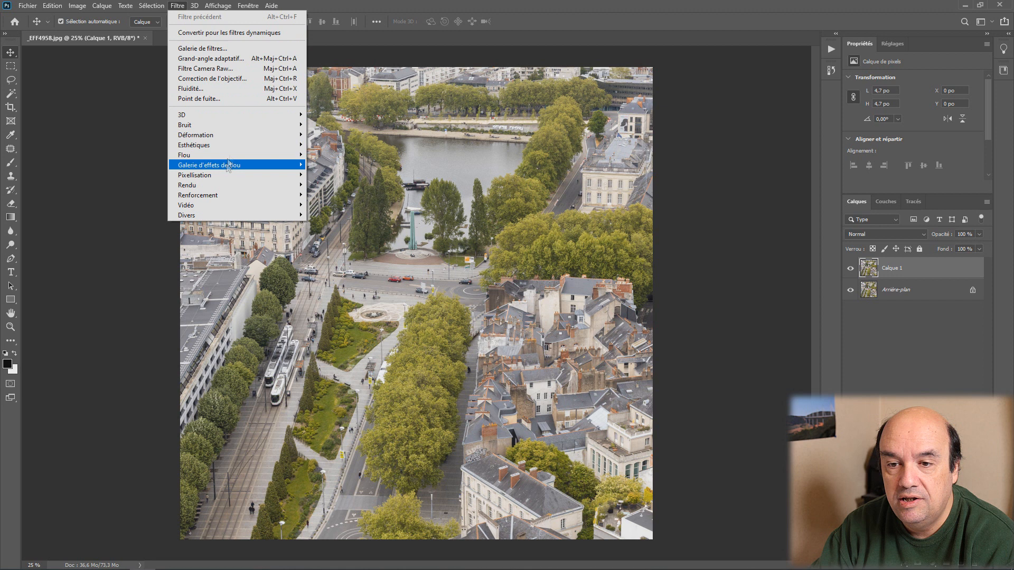
{"action": "mouse_move", "coordinate": [228, 168]}
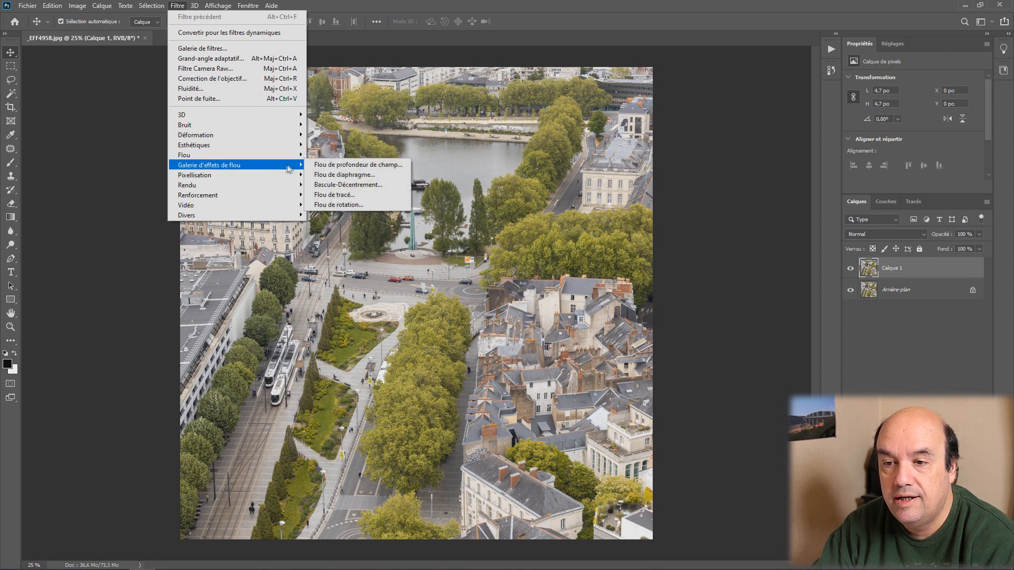
{"action": "left_click", "coordinate": [327, 184]}
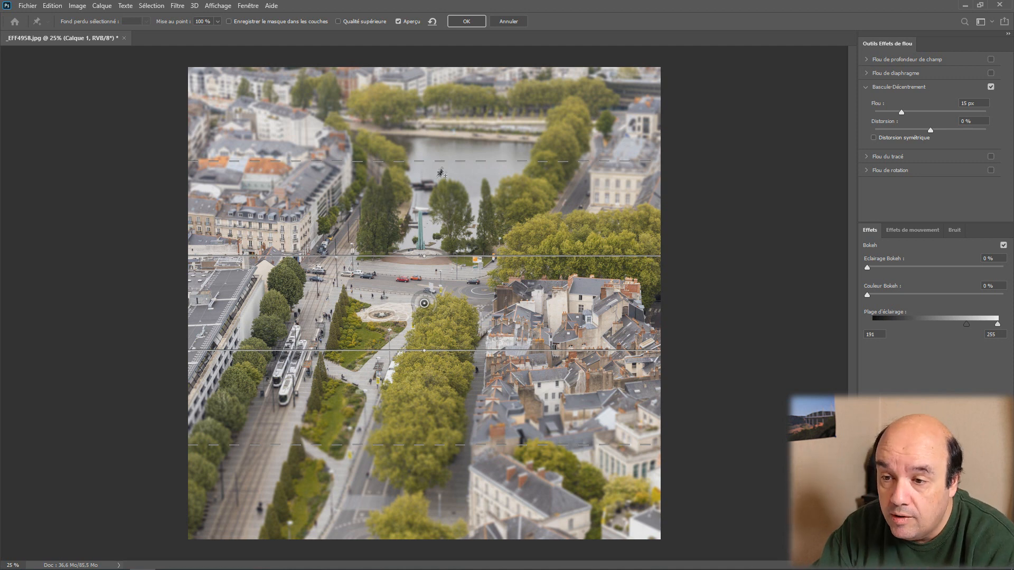
- Shorten the blur transitions, fit the sharp band from the road junction to just below the trams, and set Flou to 37 px
{"action": "left_click_drag", "start_coordinate": [432, 162], "coordinate": [424, 218]}
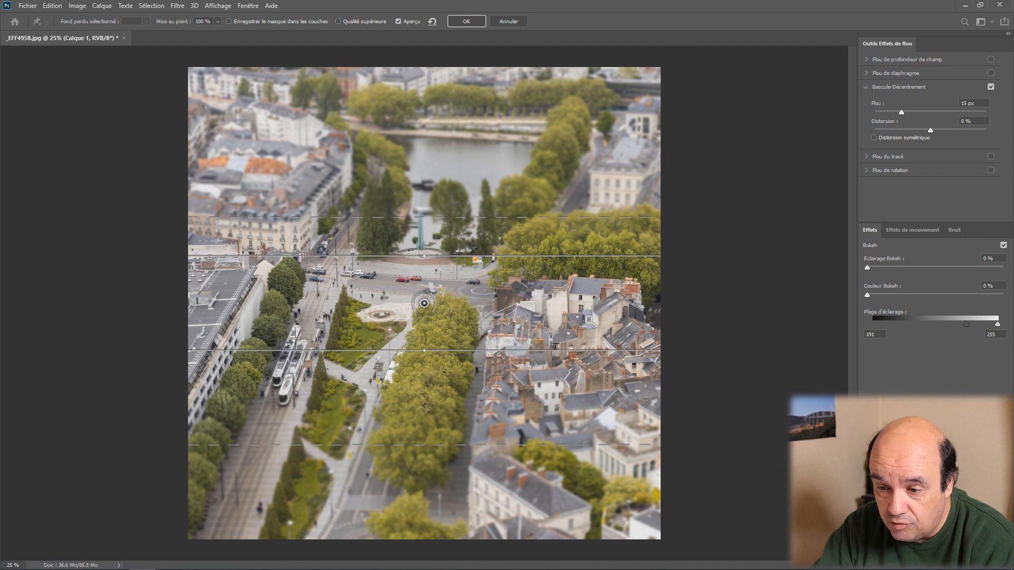
{"action": "left_click_drag", "start_coordinate": [425, 445], "coordinate": [424, 397]}
{"action": "left_click_drag", "start_coordinate": [452, 350], "coordinate": [448, 386]}
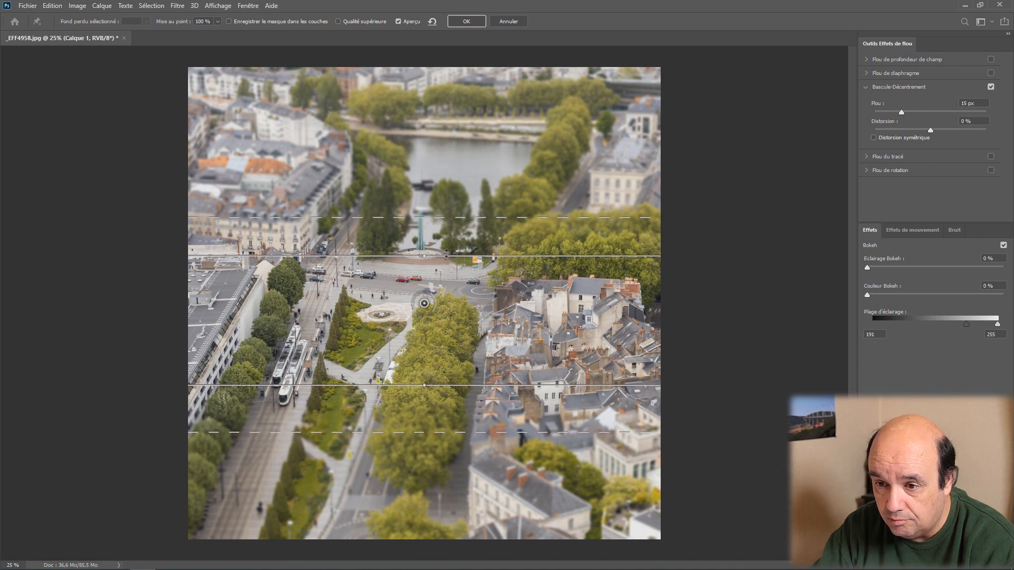
{"action": "left_click_drag", "start_coordinate": [445, 254], "coordinate": [445, 259]}
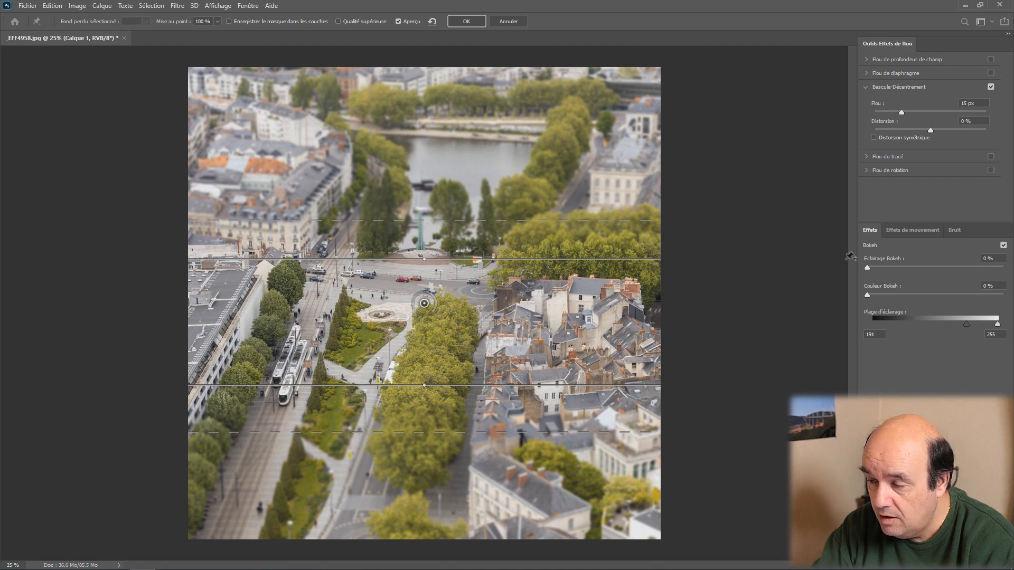
{"action": "left_click_drag", "start_coordinate": [901, 112], "coordinate": [923, 113]}
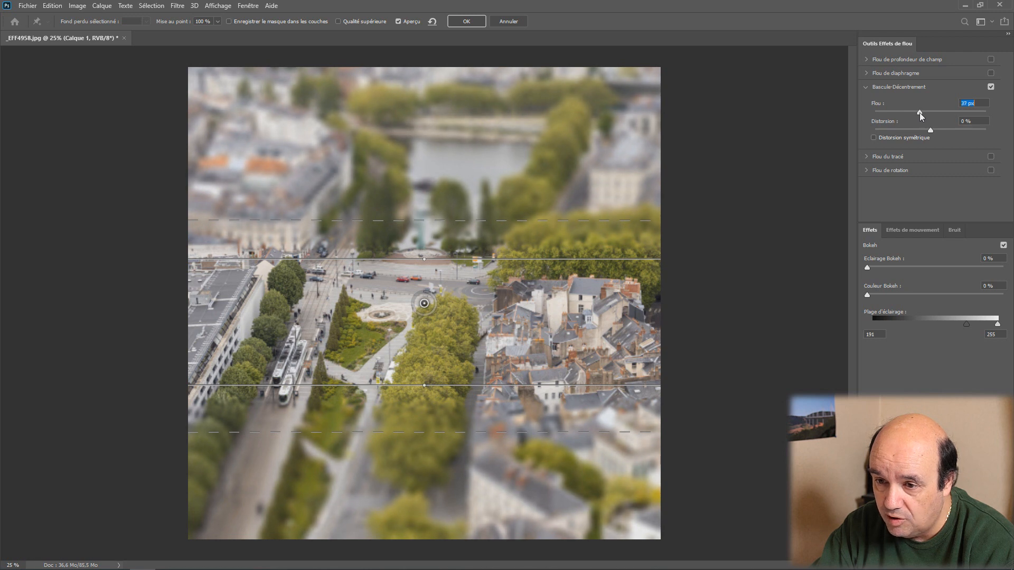
- Lengthen the upper blur transition slightly, shift the sharp band a little lower, and apply the blur effect
{"action": "left_click_drag", "start_coordinate": [425, 217], "coordinate": [429, 208]}
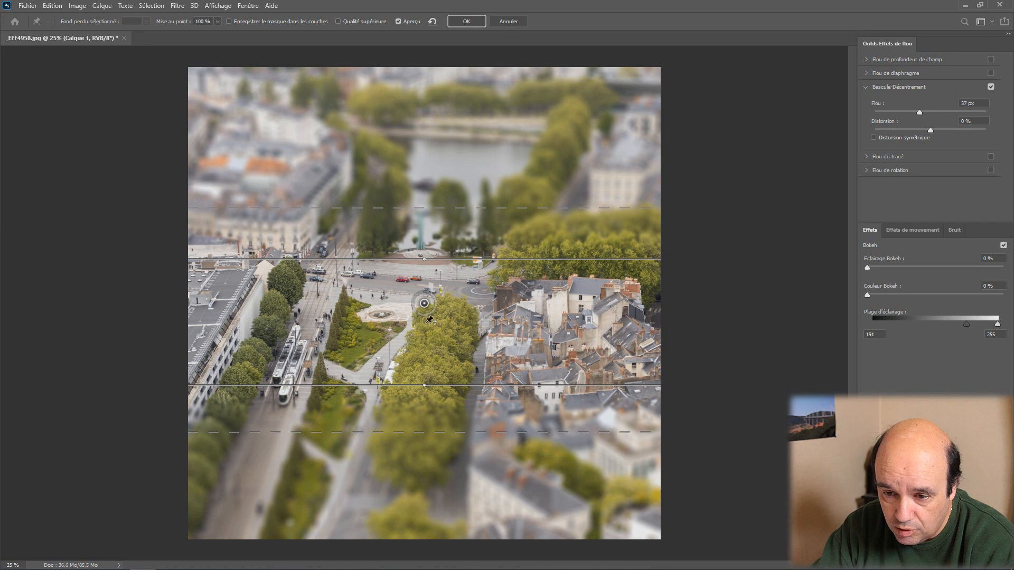
{"action": "left_click_drag", "start_coordinate": [424, 306], "coordinate": [426, 310]}
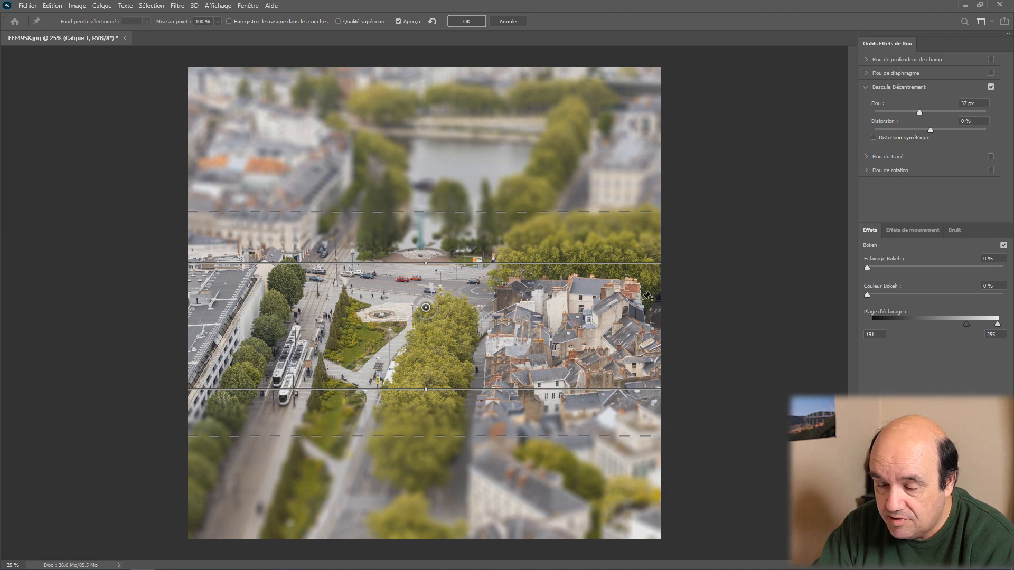
{"action": "left_click", "coordinate": [467, 21]}
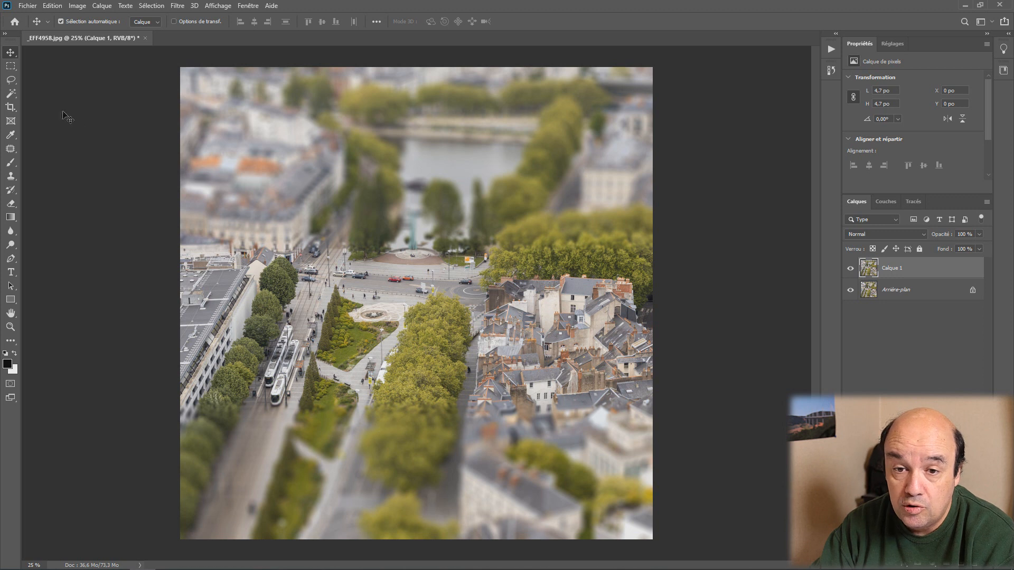
- Crop the image to the 2:3 preset turned to landscape, framing slightly lower to keep more of the foreground below the trams
{"action": "left_click", "coordinate": [10, 109]}
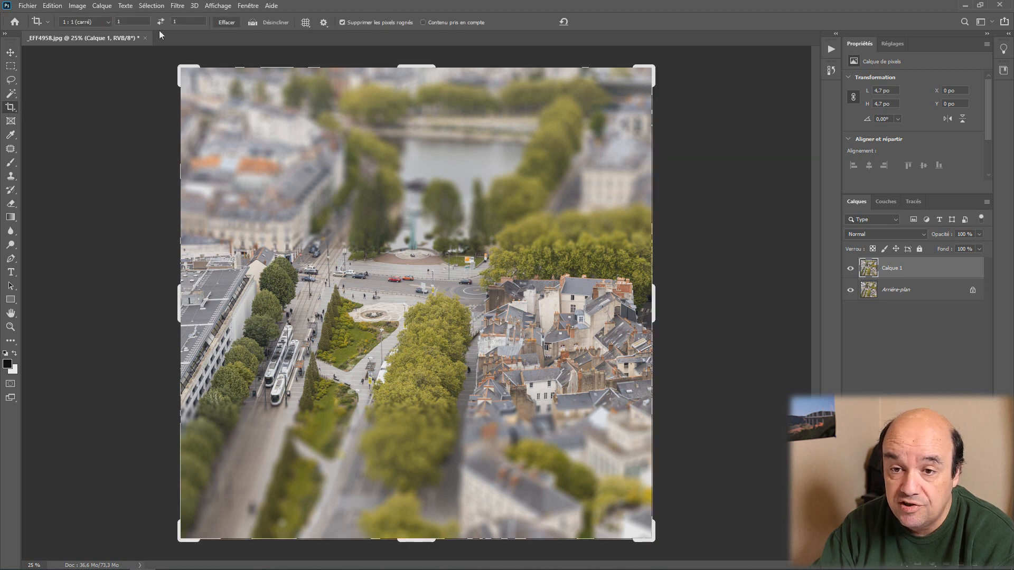
{"action": "left_click", "coordinate": [108, 22]}
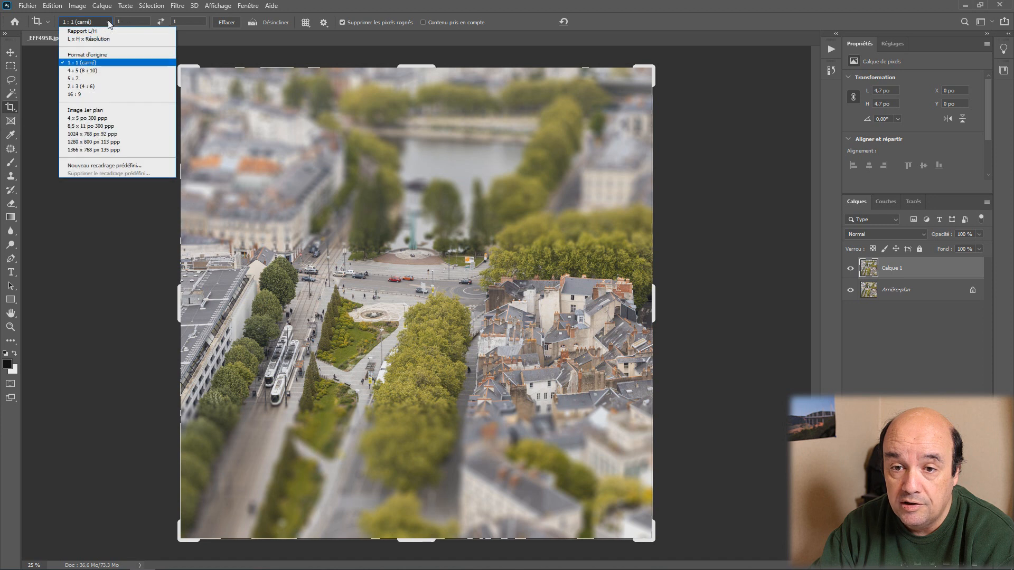
{"action": "left_click", "coordinate": [98, 86]}
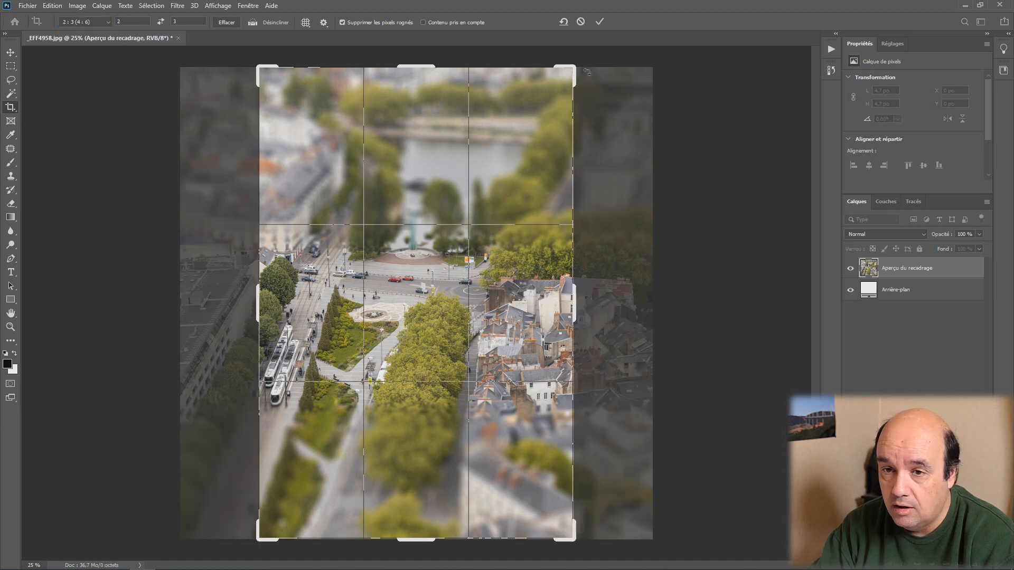
{"action": "left_click", "coordinate": [162, 23]}
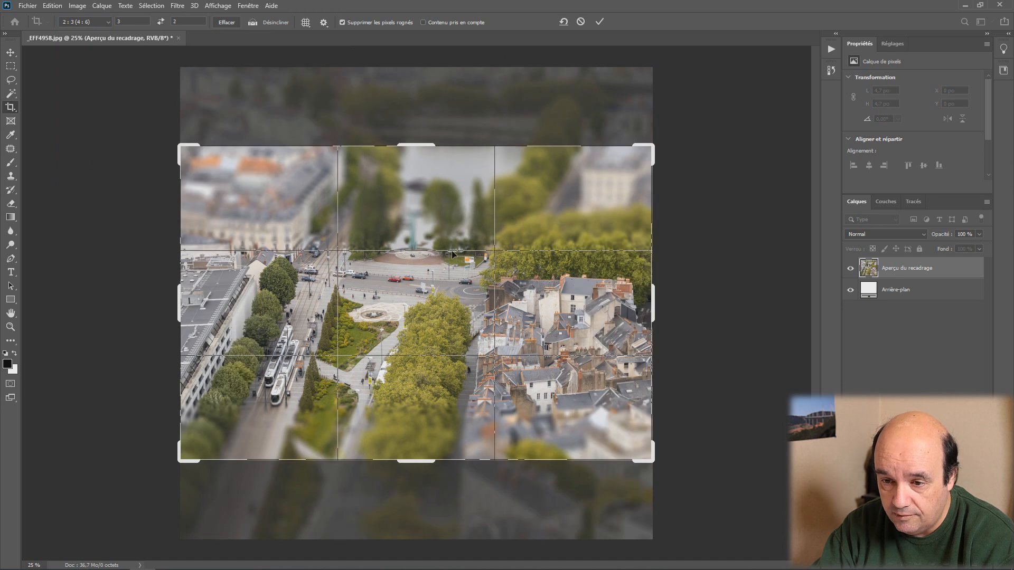
{"action": "left_click_drag", "start_coordinate": [446, 284], "coordinate": [439, 255]}
{"action": "left_click", "coordinate": [600, 21]}
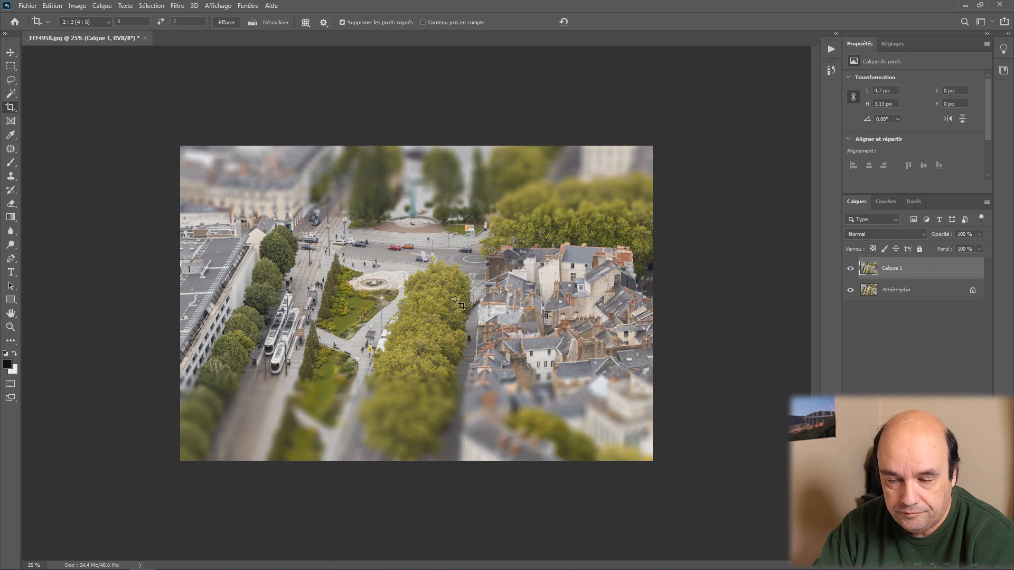
{"action": "key", "text": "ctrl+plus"}
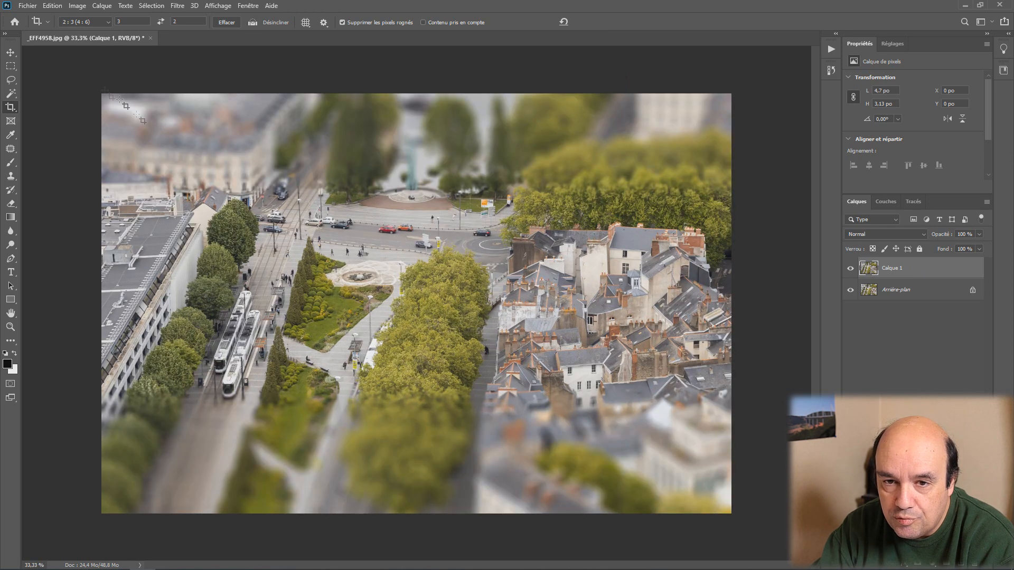
{"action": "left_click", "coordinate": [11, 53]}
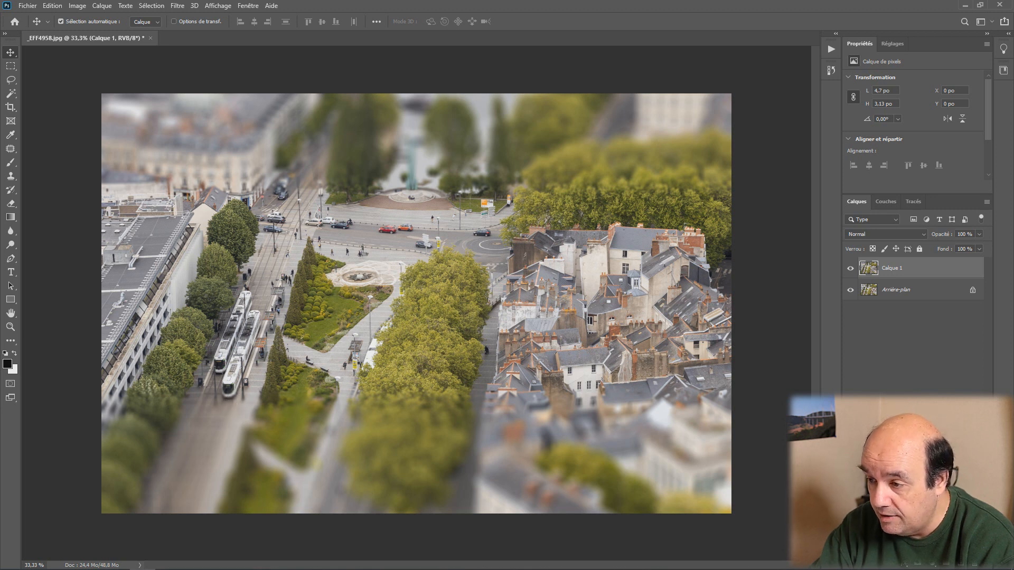
- Add a layer mask to the blurred layer and dab it with a small black brush at the front of the nearest tram
{"action": "left_click", "coordinate": [921, 565]}
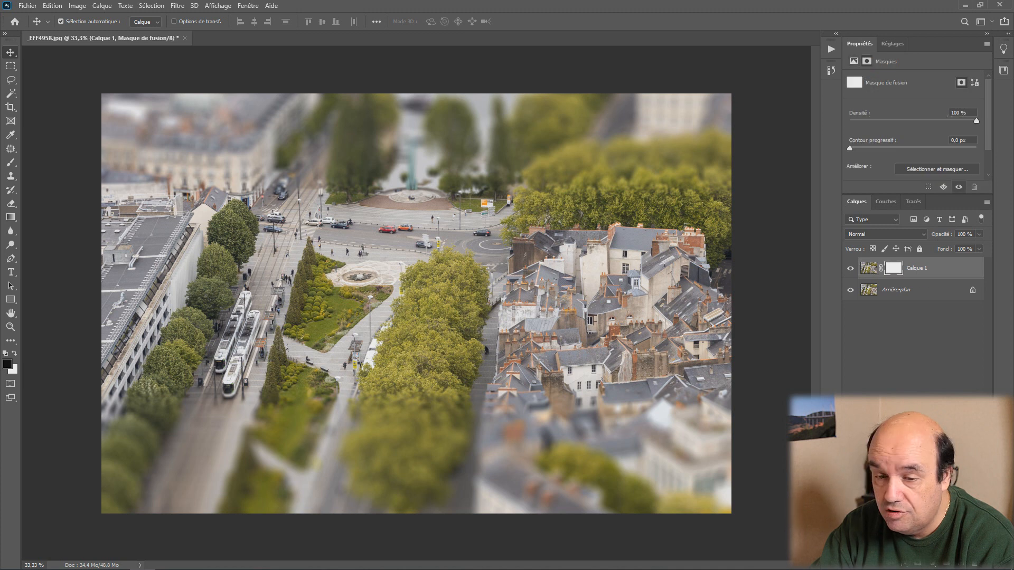
{"action": "left_click", "coordinate": [12, 163]}
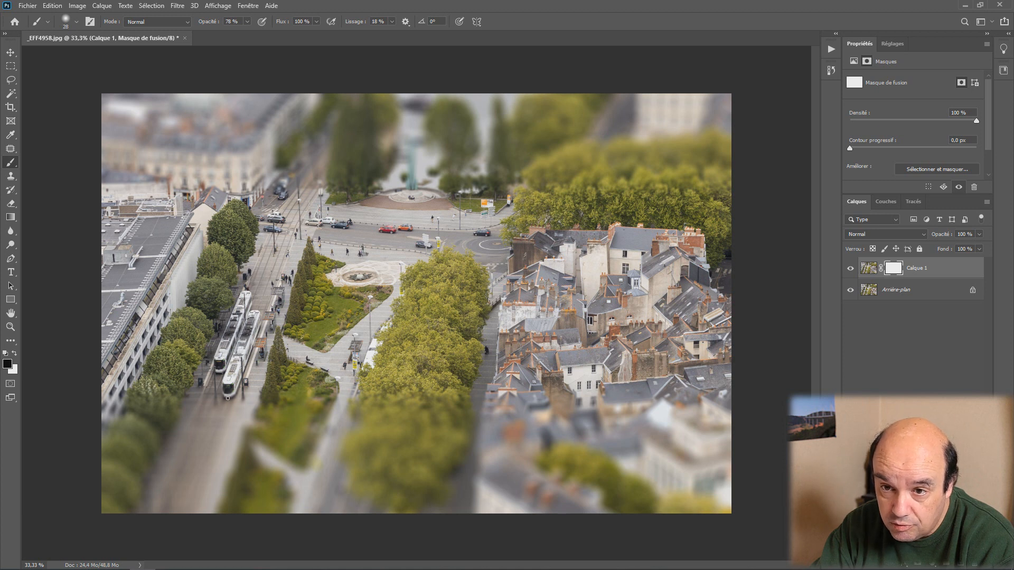
{"action": "left_click", "coordinate": [247, 22]}
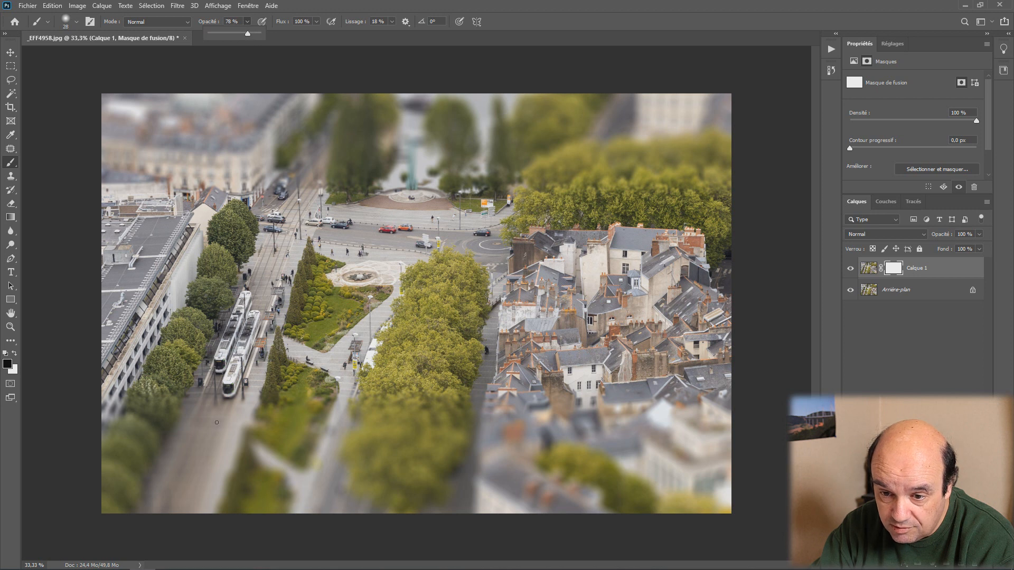
{"action": "left_click", "coordinate": [228, 393]}
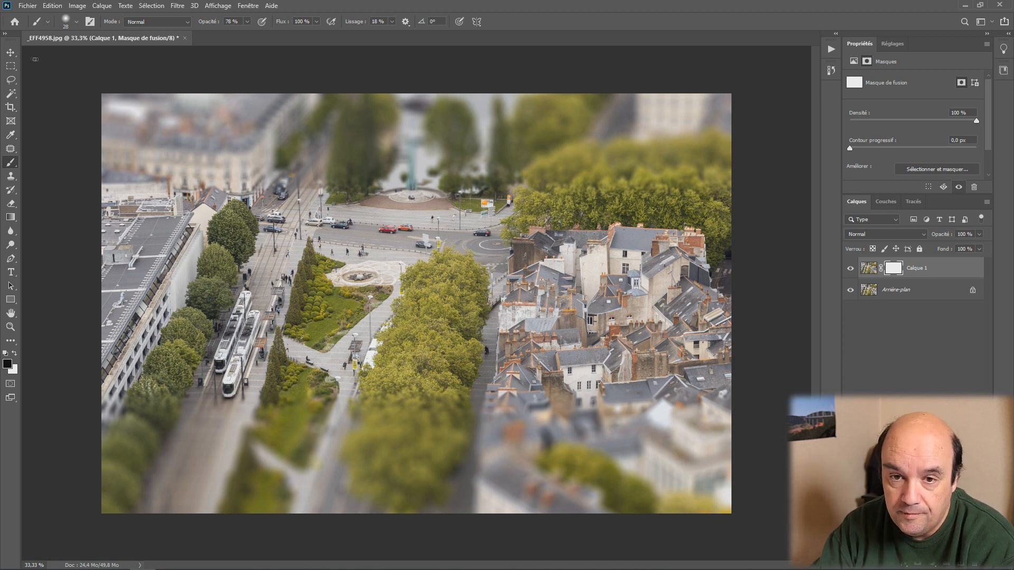
{"action": "left_click", "coordinate": [10, 52]}
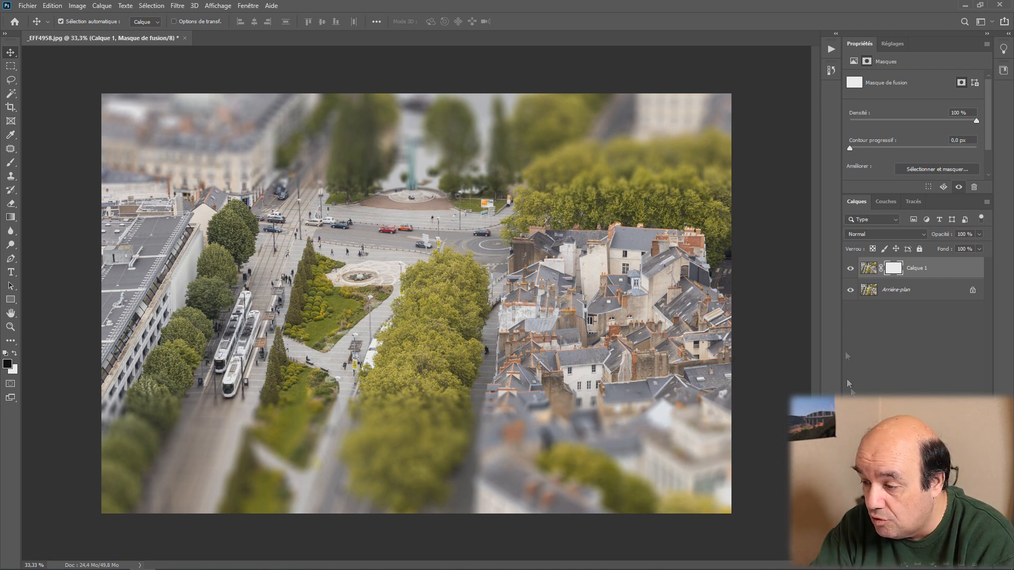
- Add a Teinte/Saturation adjustment layer above the blurred layer and set Saturation to +14
{"action": "left_click", "coordinate": [932, 566]}
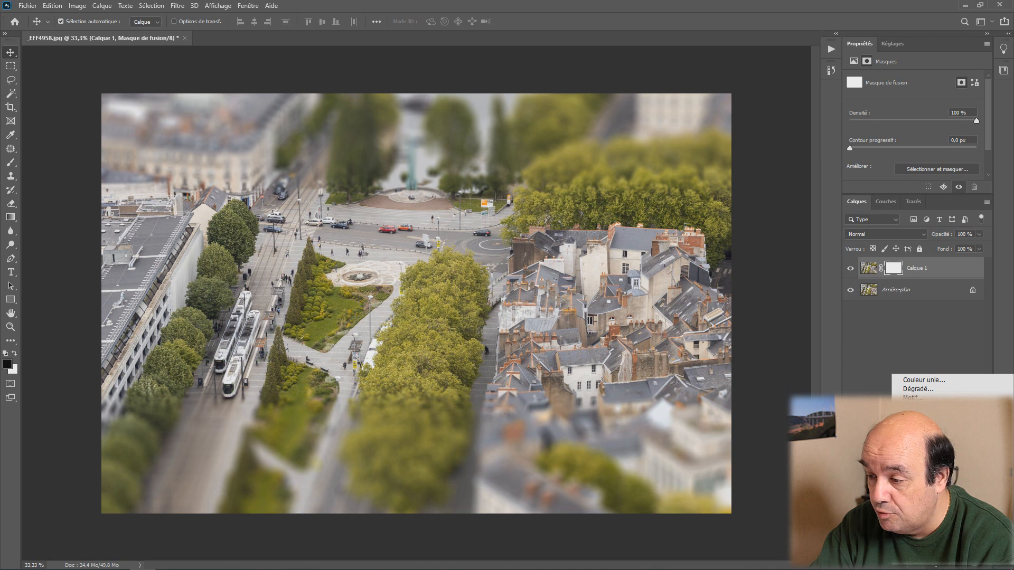
{"action": "left_click", "coordinate": [930, 458]}
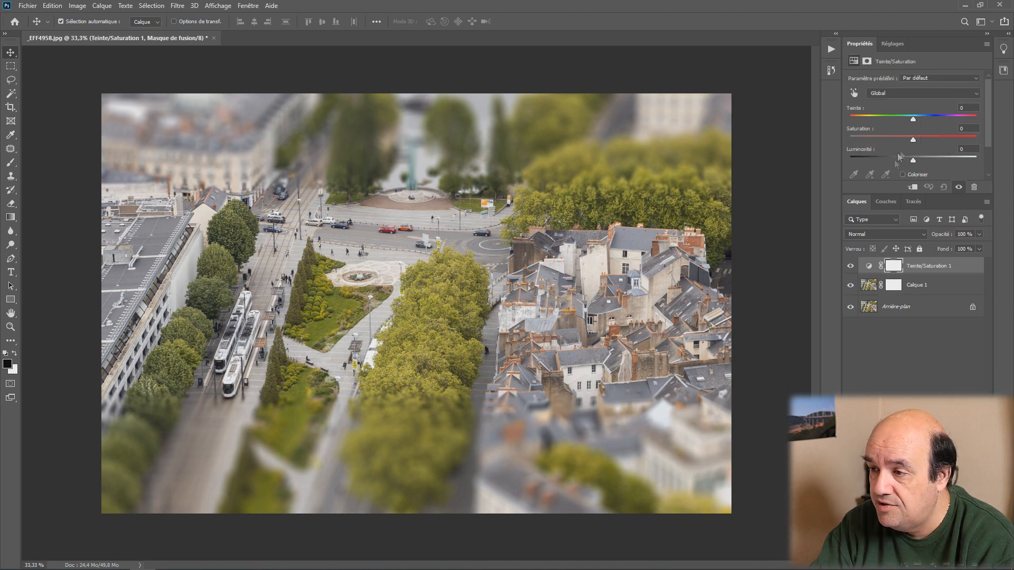
{"action": "left_click_drag", "start_coordinate": [914, 139], "coordinate": [921, 141]}
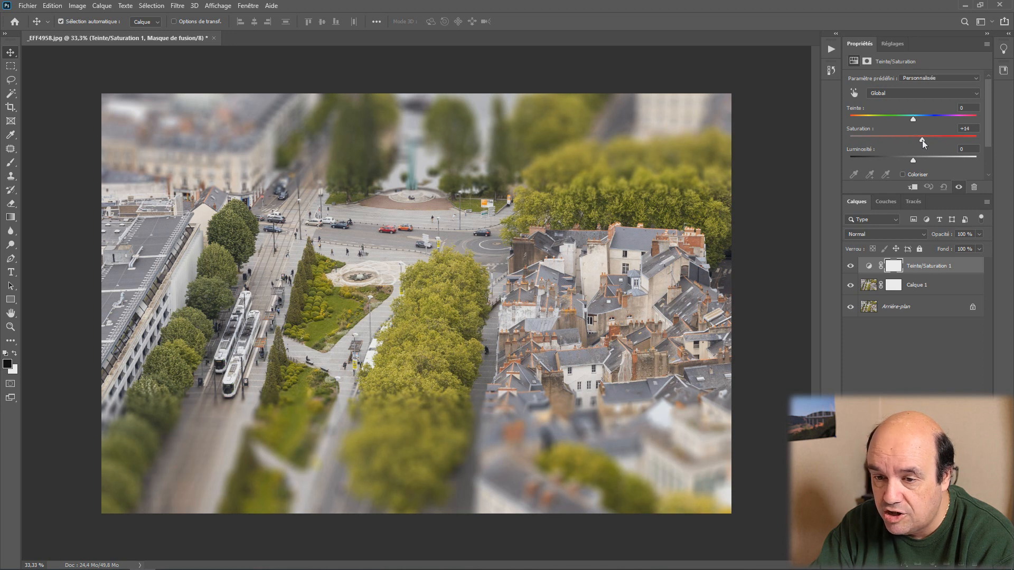